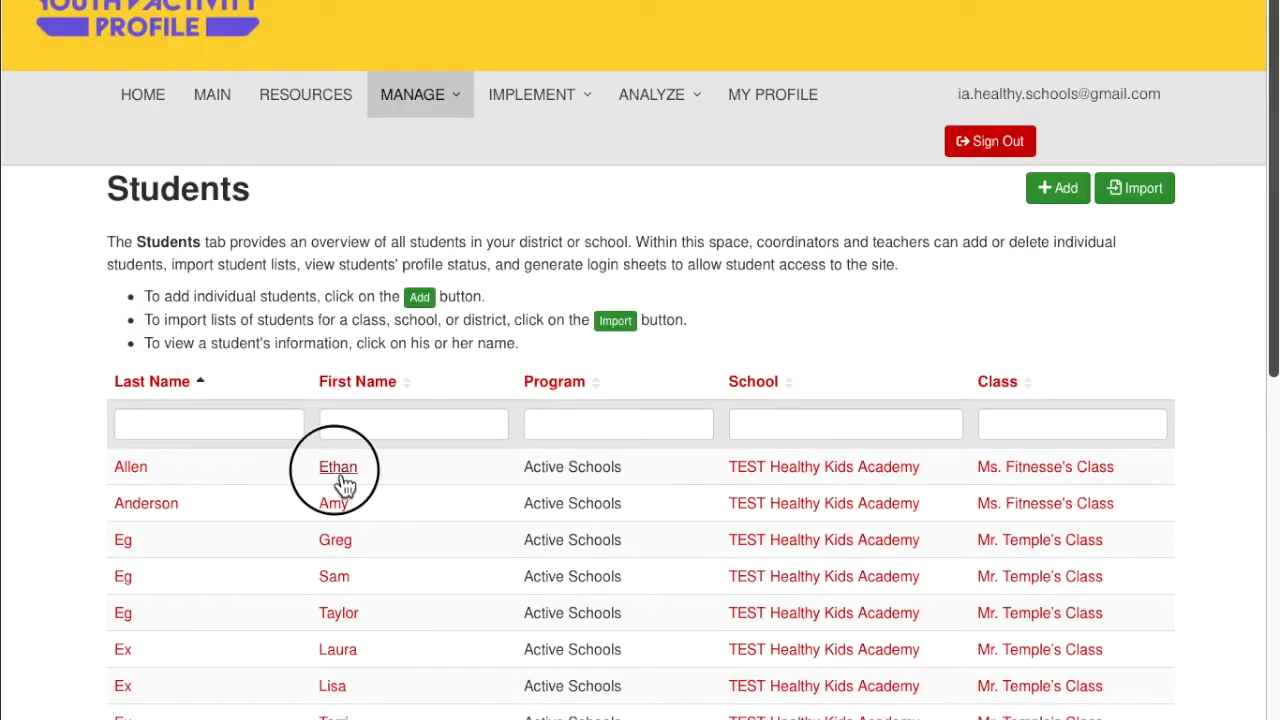
left_click(340, 468)
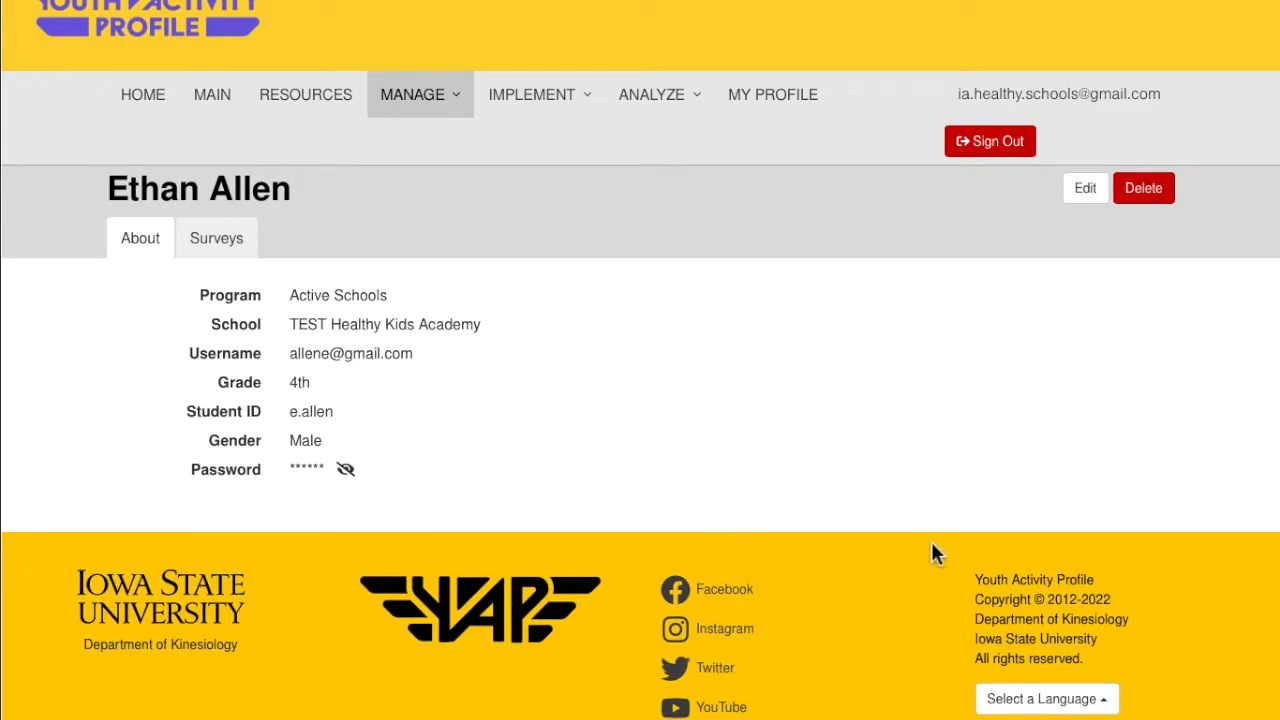
left_click(224, 251)
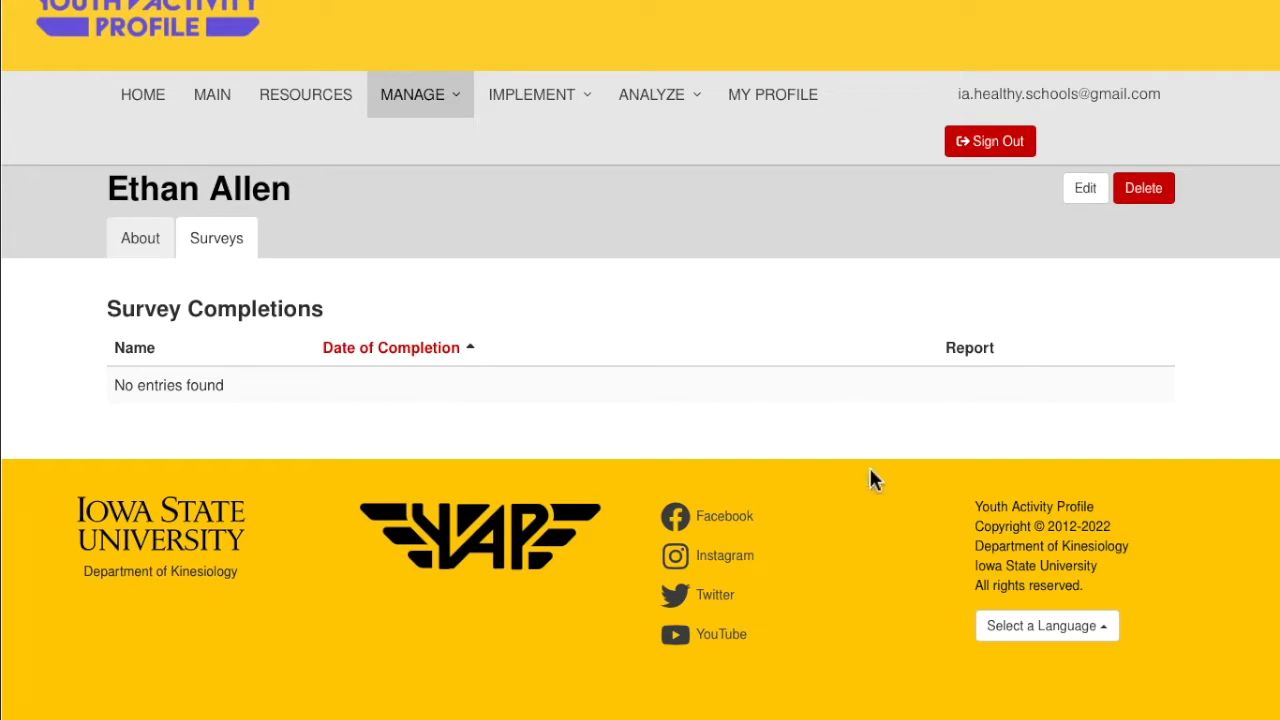
left_click(1088, 194)
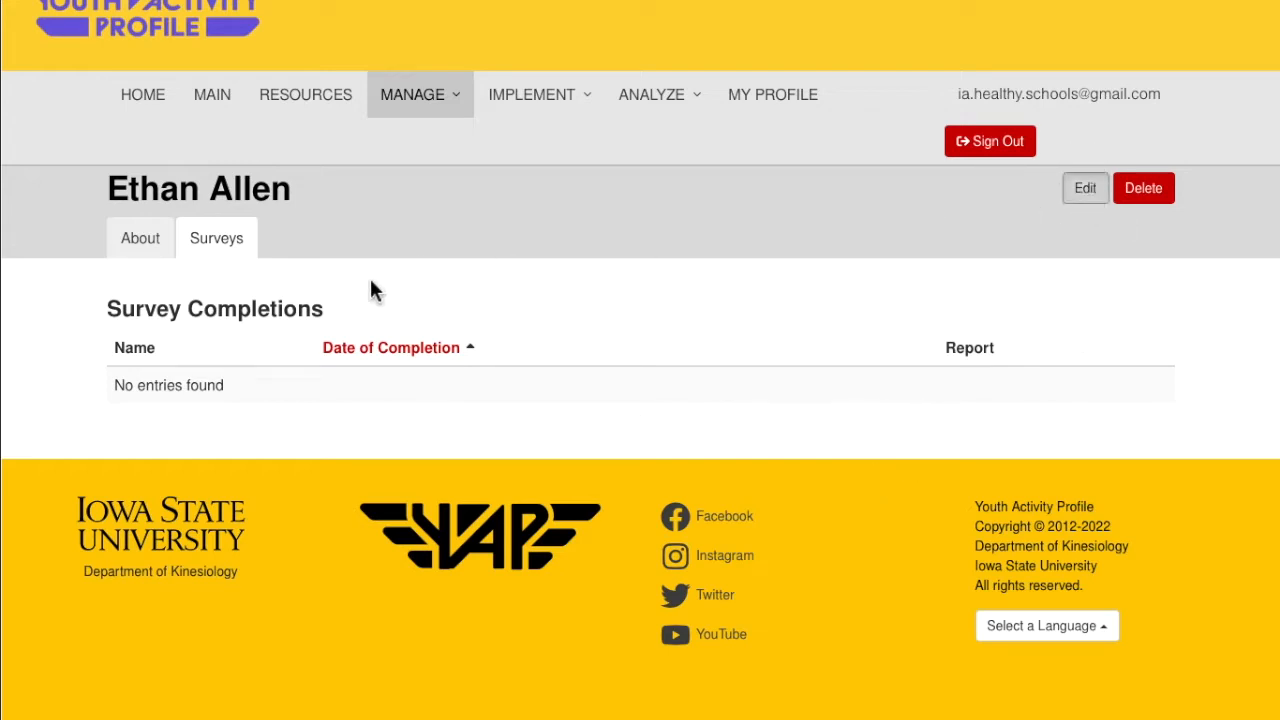
scroll(612, 495, "down", 3)
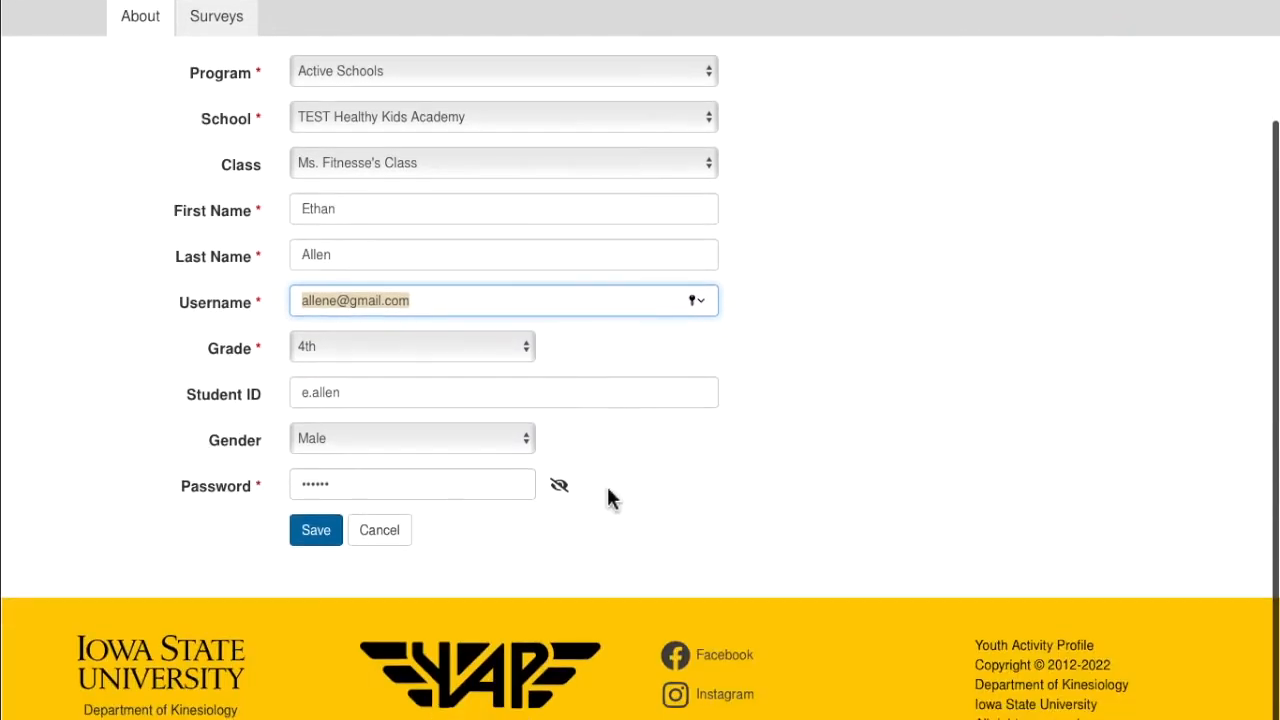
left_click(480, 489)
left_click(560, 486)
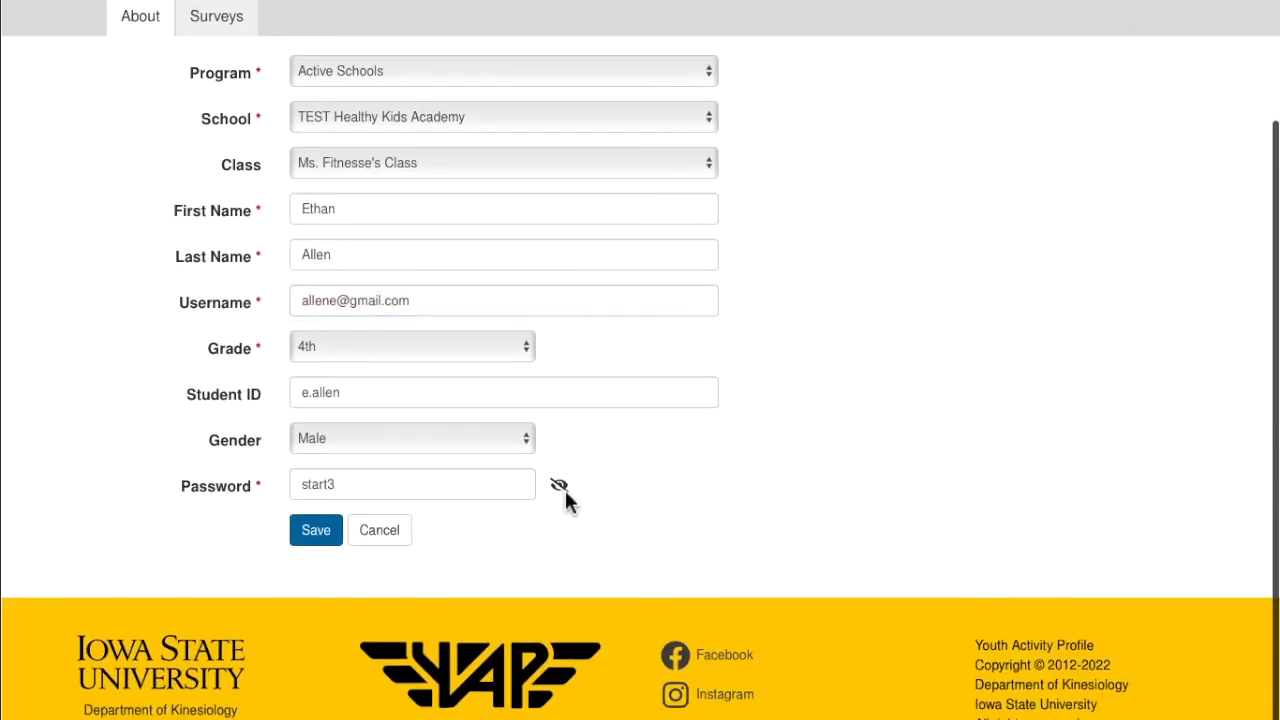
left_click(559, 485)
left_click(562, 486)
left_click_drag(342, 490, 272, 490)
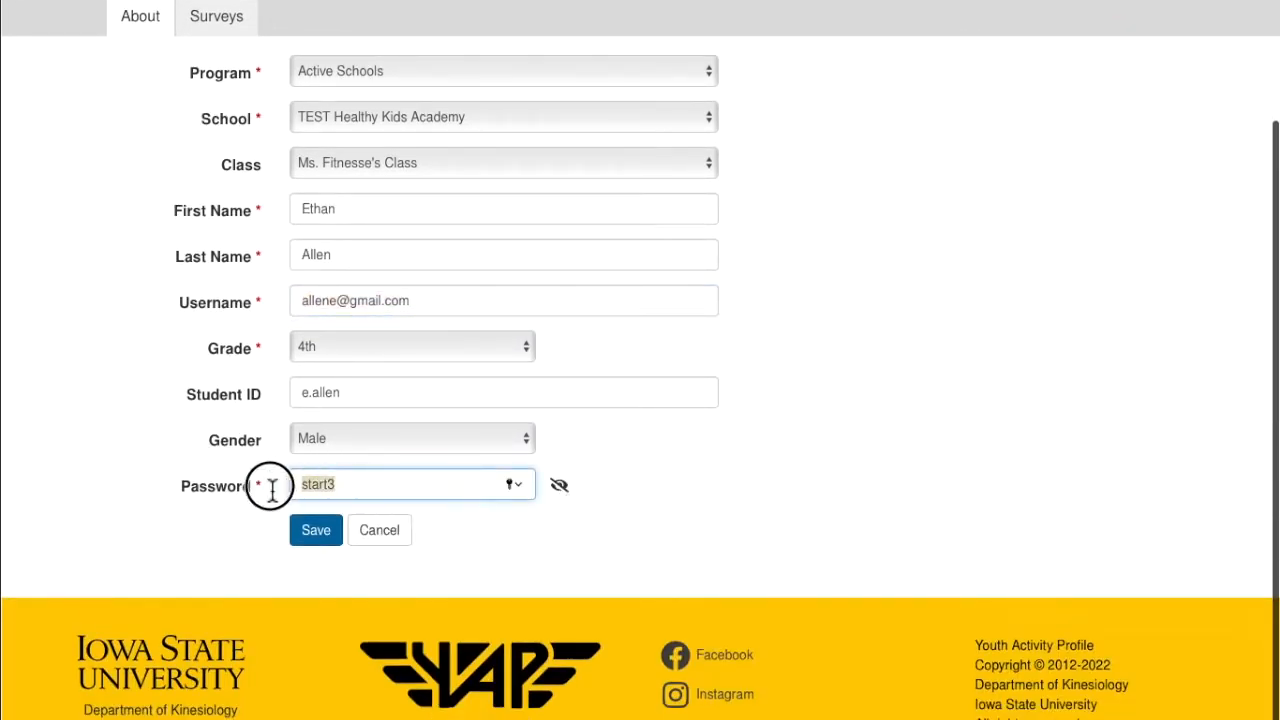
left_click(350, 489)
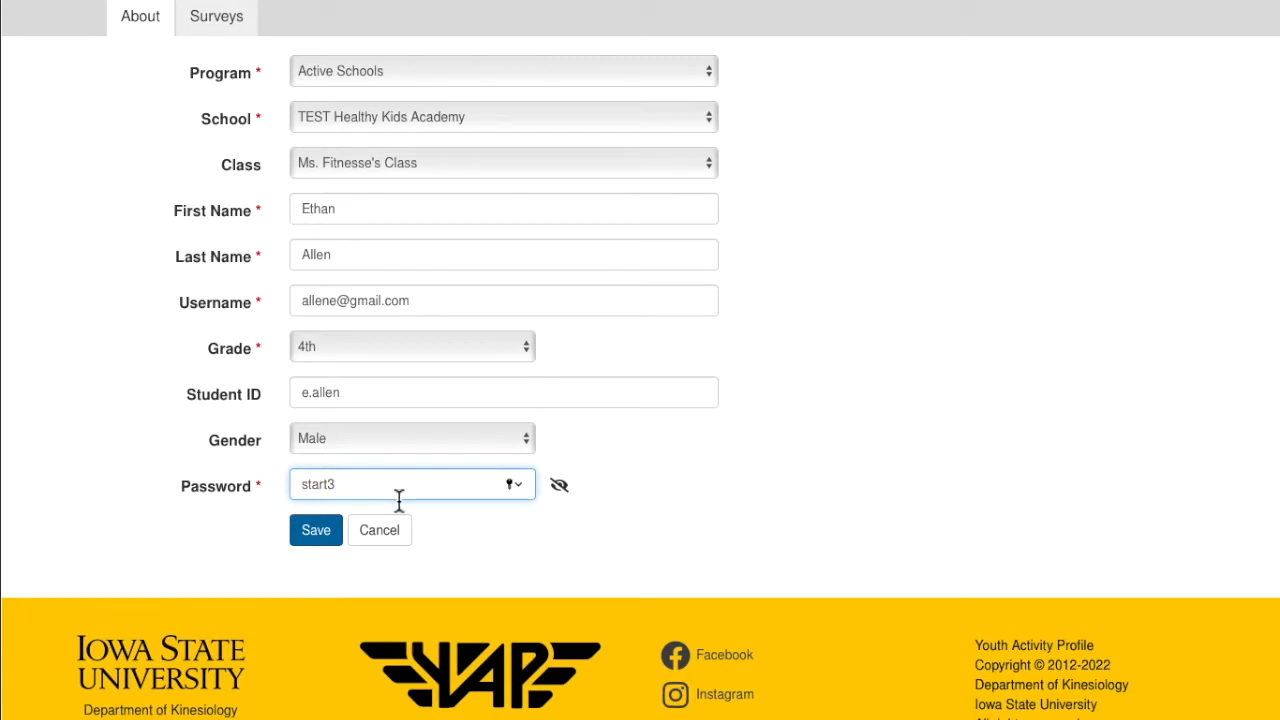
scroll(468, 570, "up", 1)
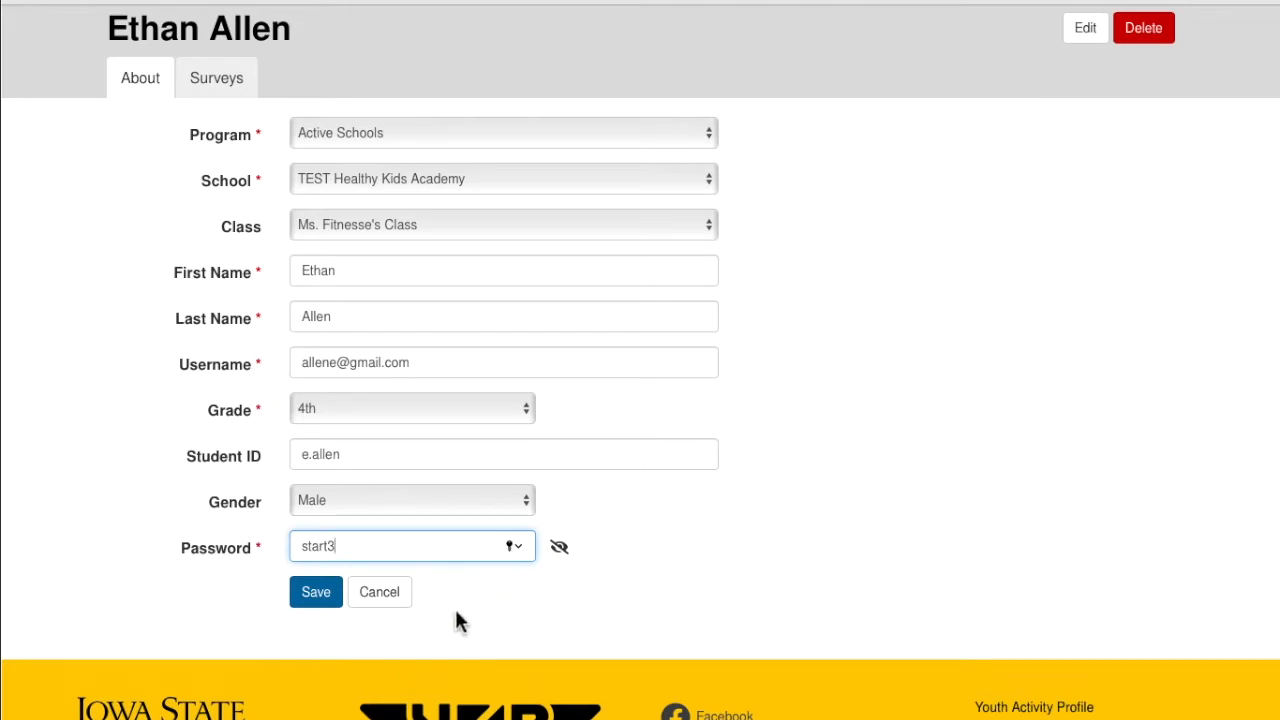
left_click(384, 597)
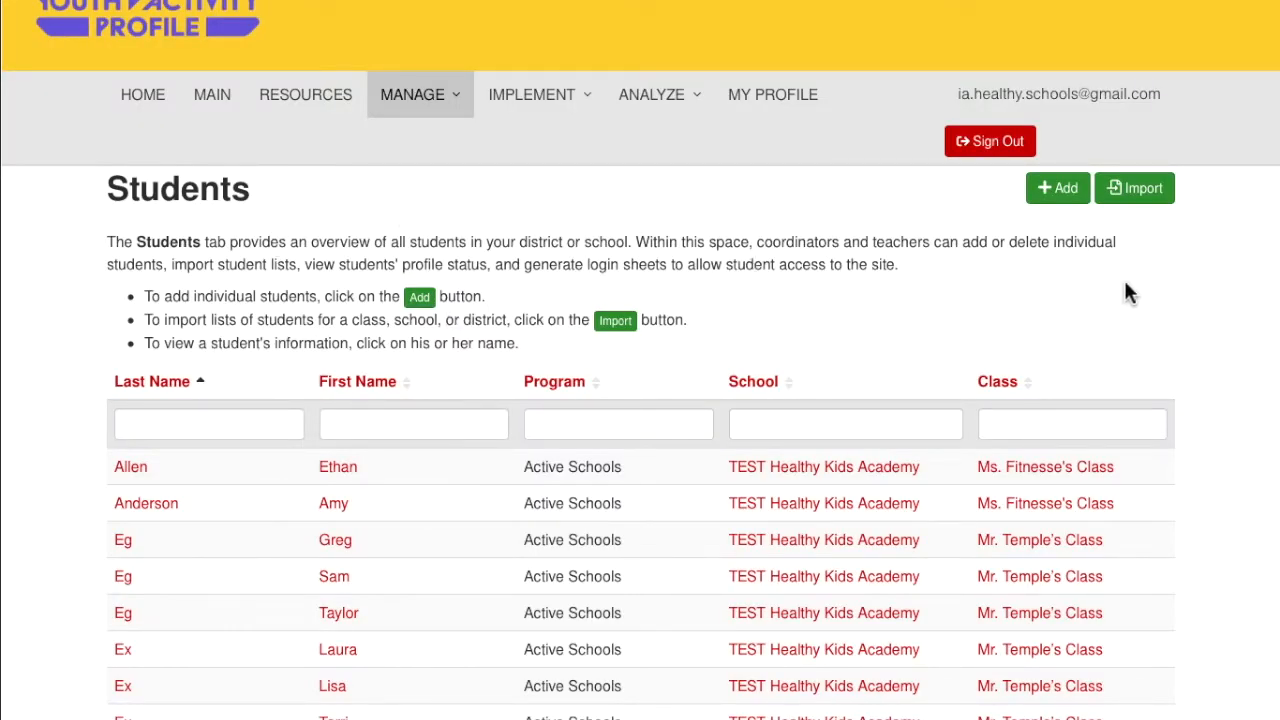
scroll(1068, 206, "down", 1)
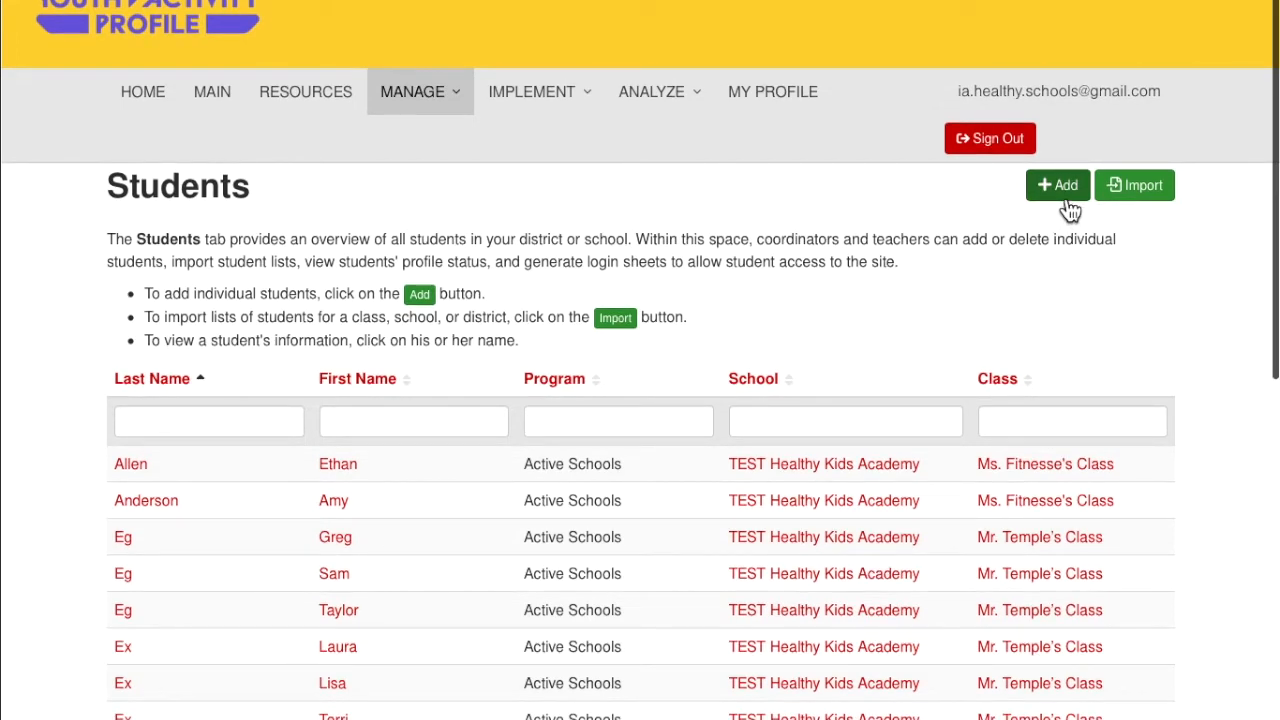
Set the student import to Active Schools and Active Kids Academy (Test School), and download the student.xlsx template
left_click(1148, 210)
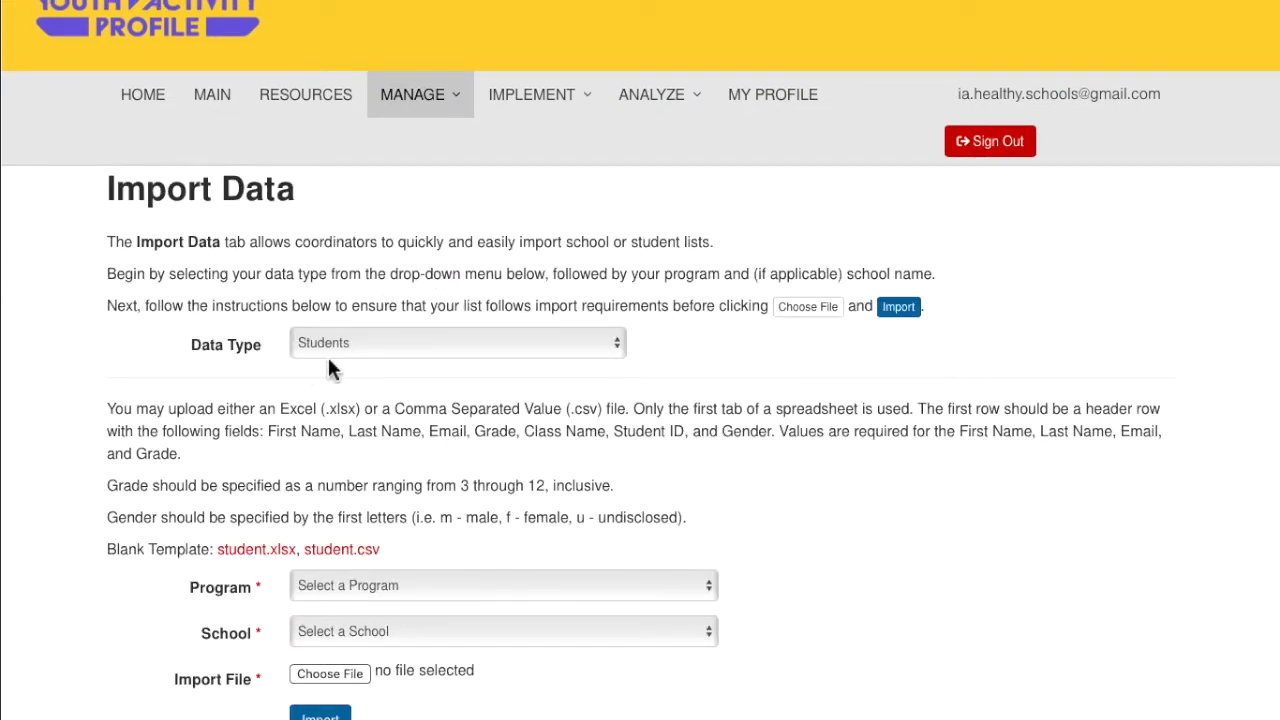
scroll(445, 432, "down", 2)
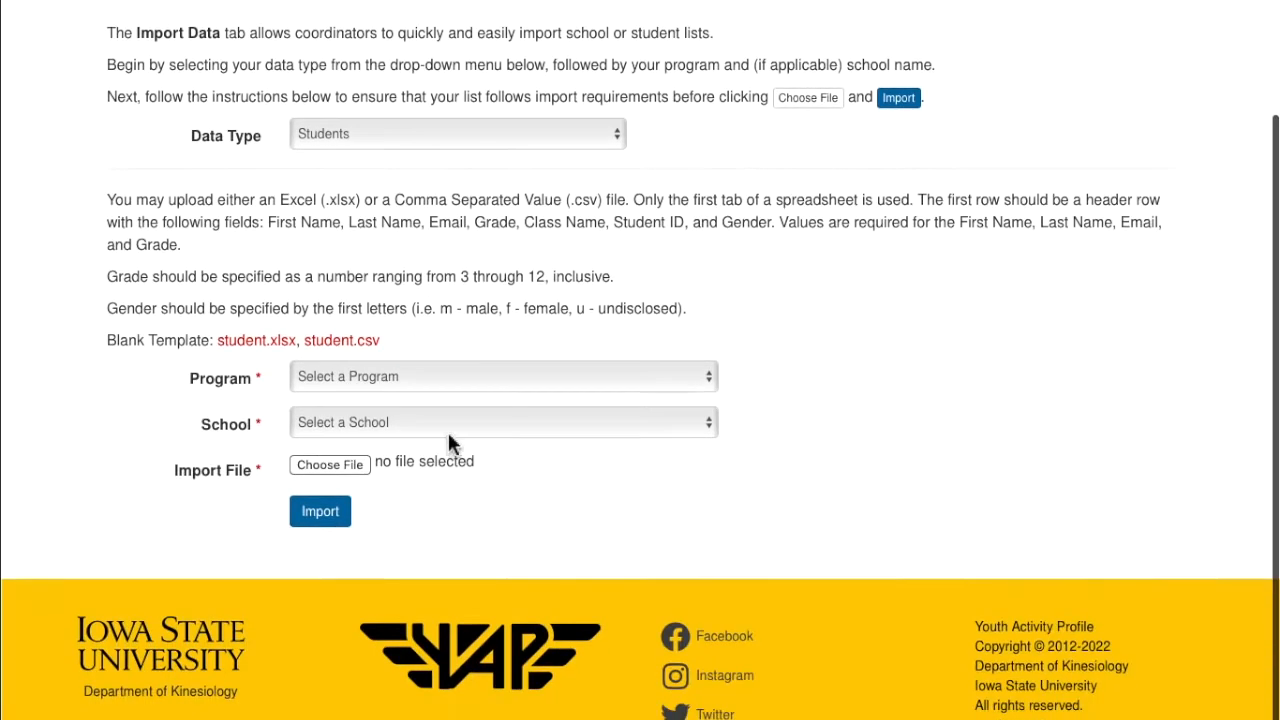
left_click(398, 380)
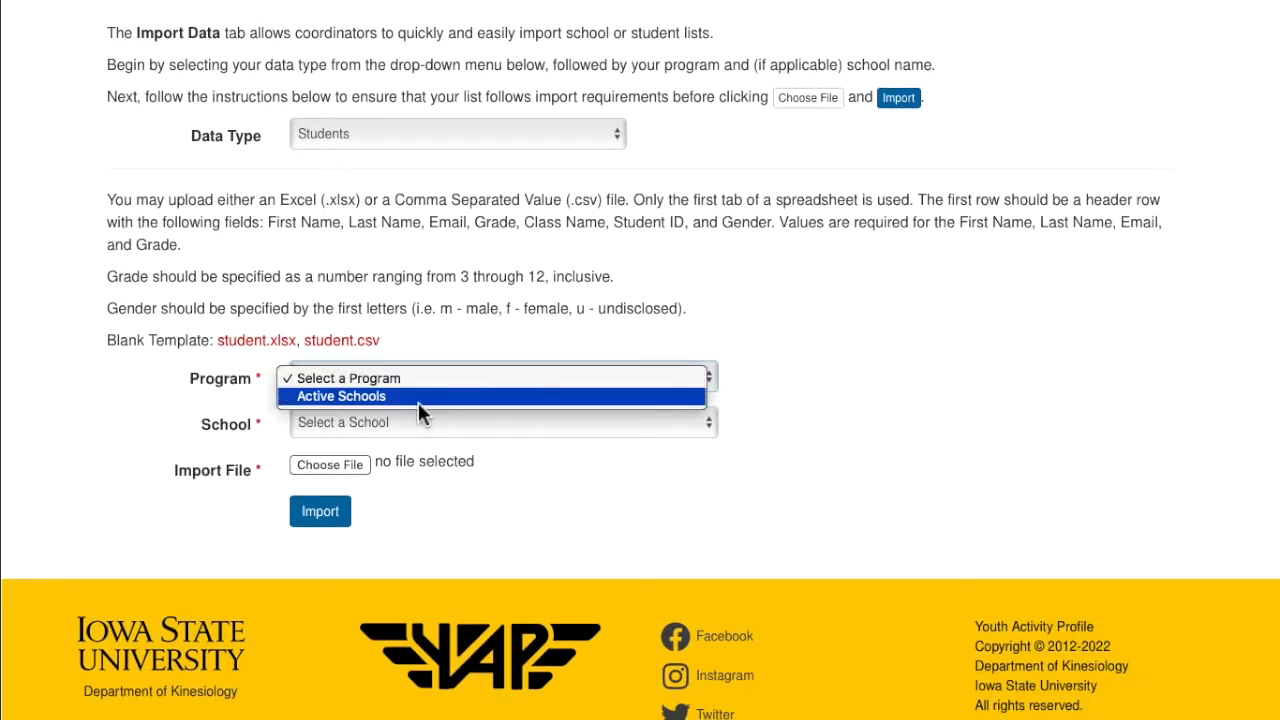
left_click(390, 400)
left_click(404, 428)
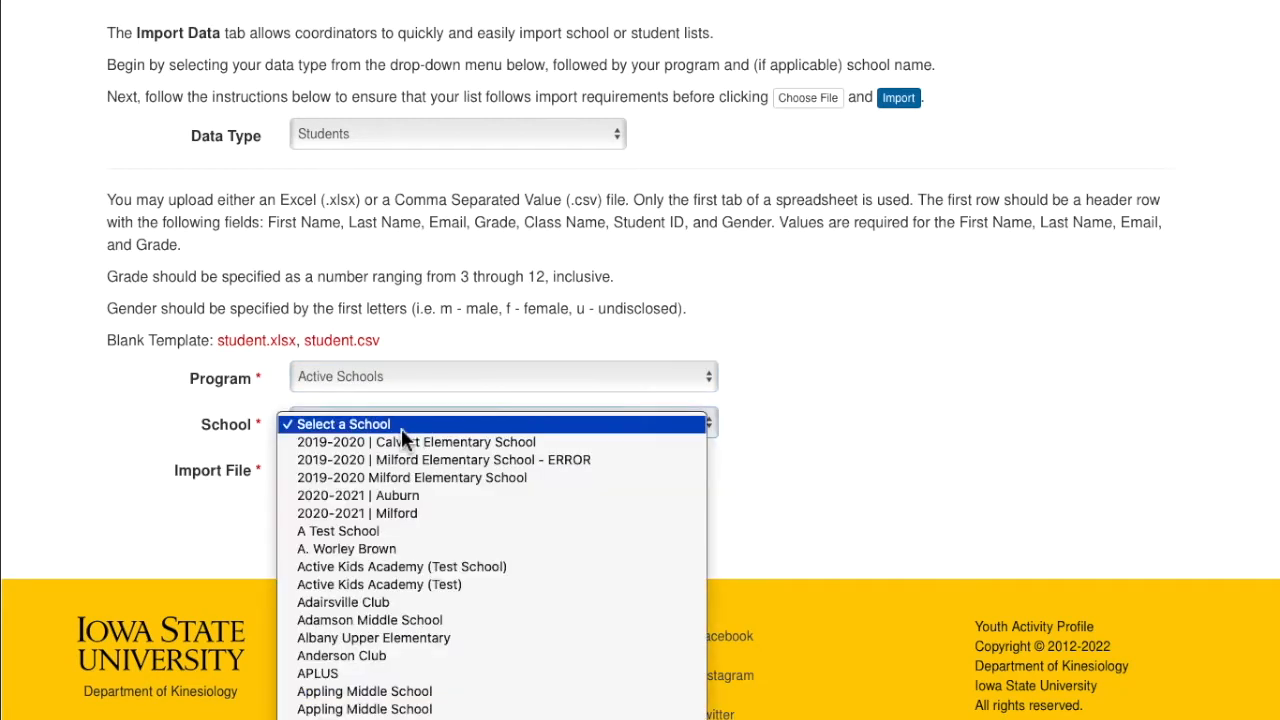
left_click(490, 567)
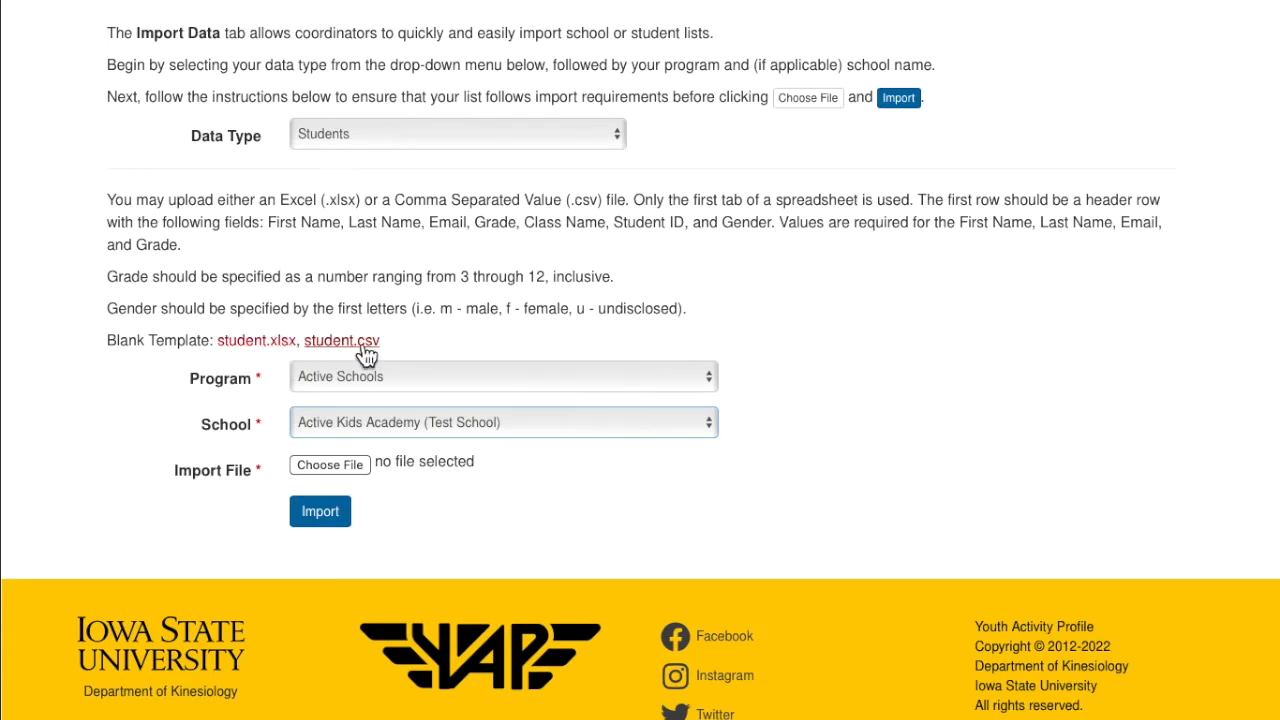
left_click(255, 342)
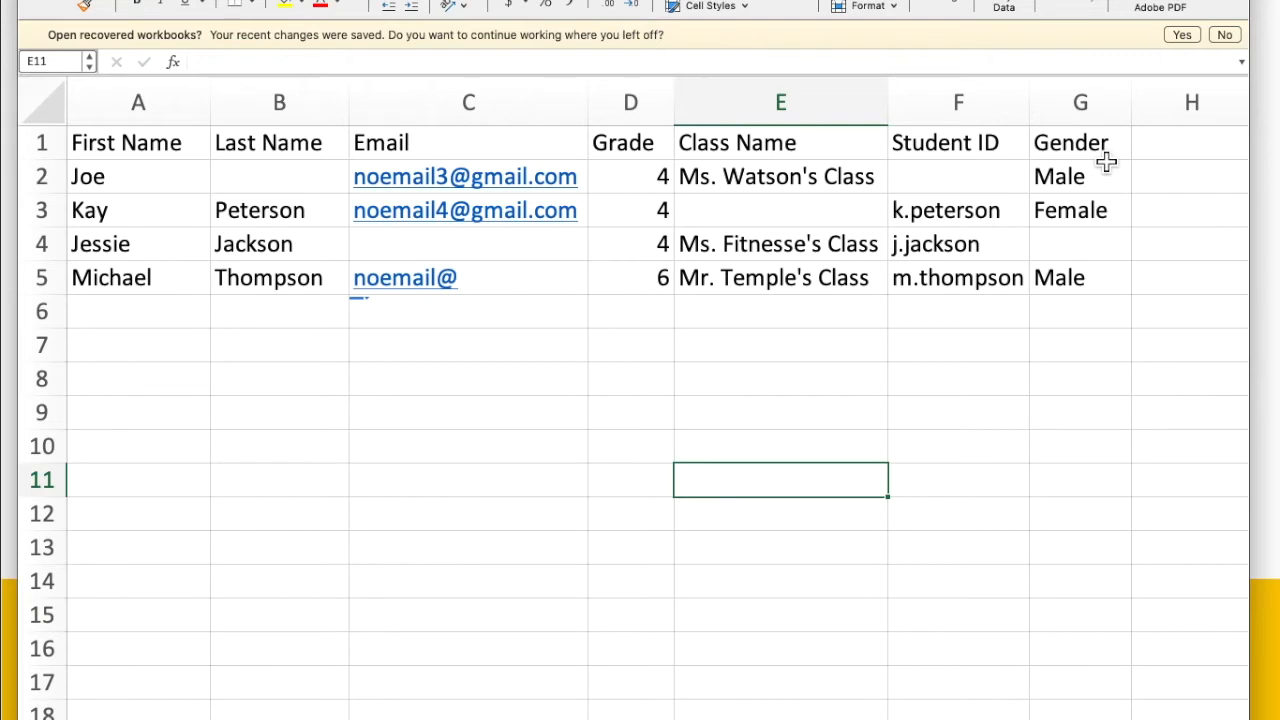
Leave Excel and return to the student import page in the browser
left_click(1270, 455)
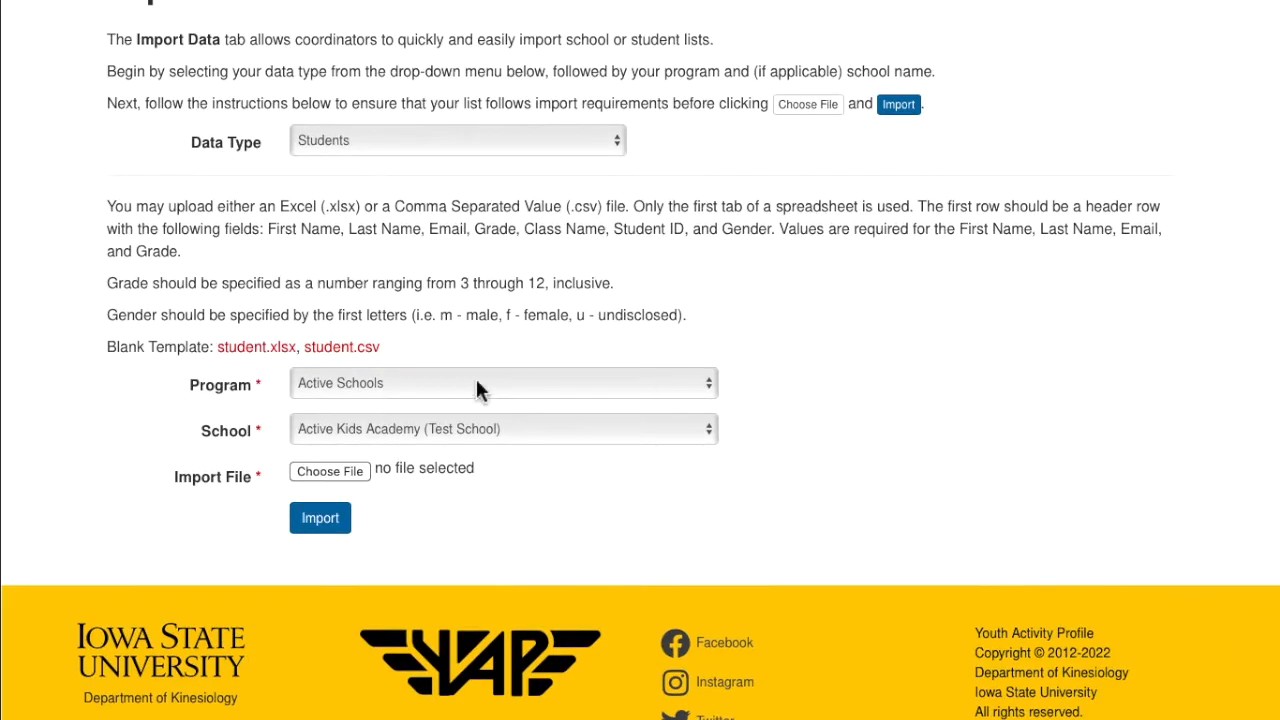
Upload YAP Student Import.v2.xlsx to preview its four student rows
left_click(312, 473)
left_click(467, 619)
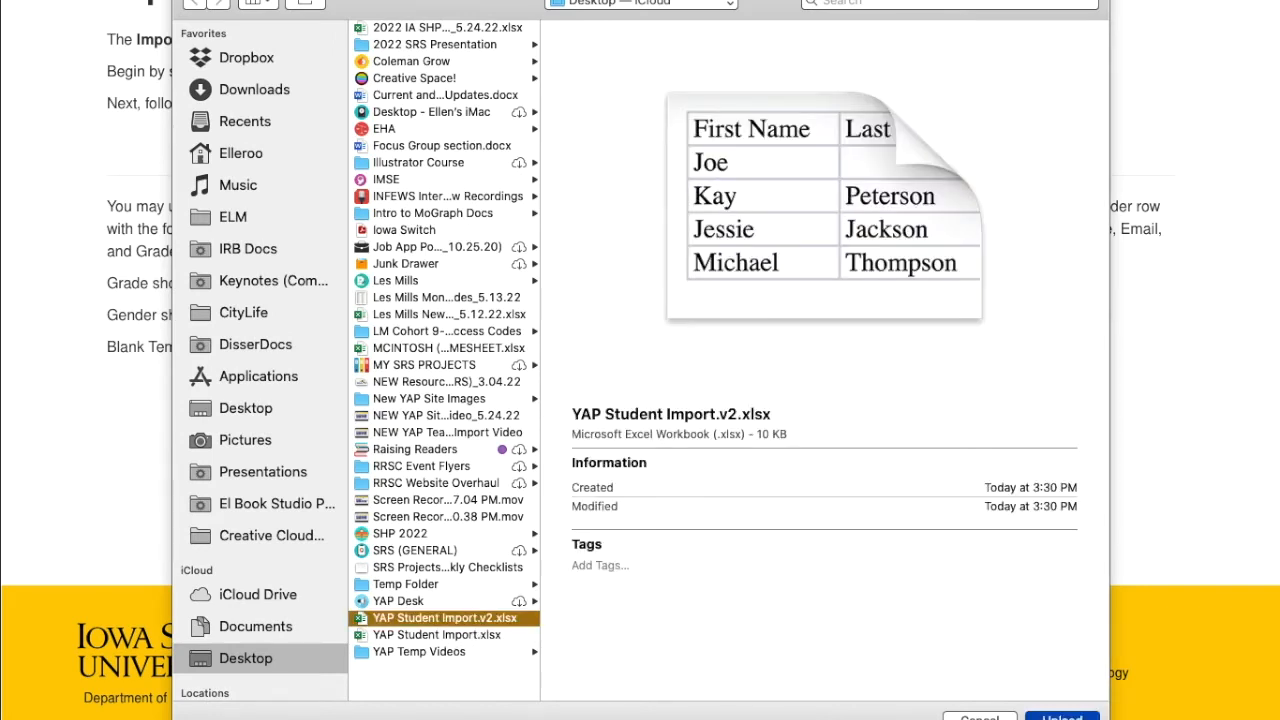
left_click(1062, 716)
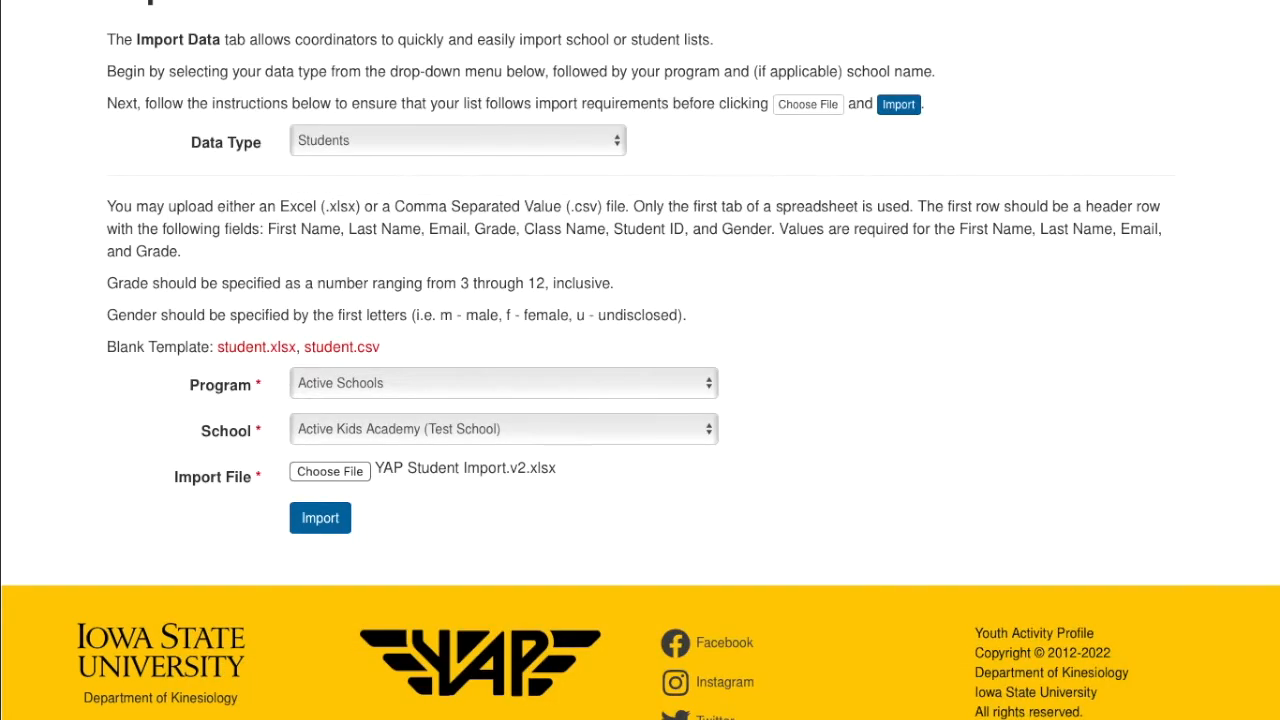
left_click(333, 533)
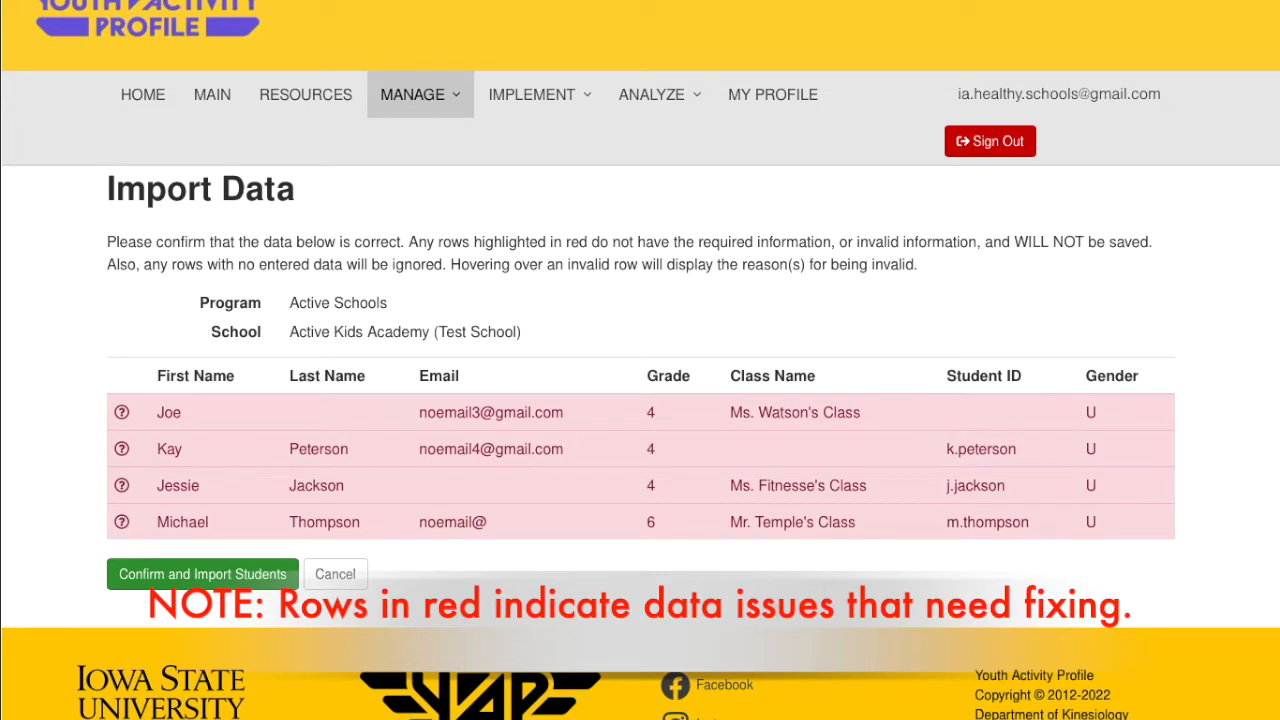
mouse_move(807, 432)
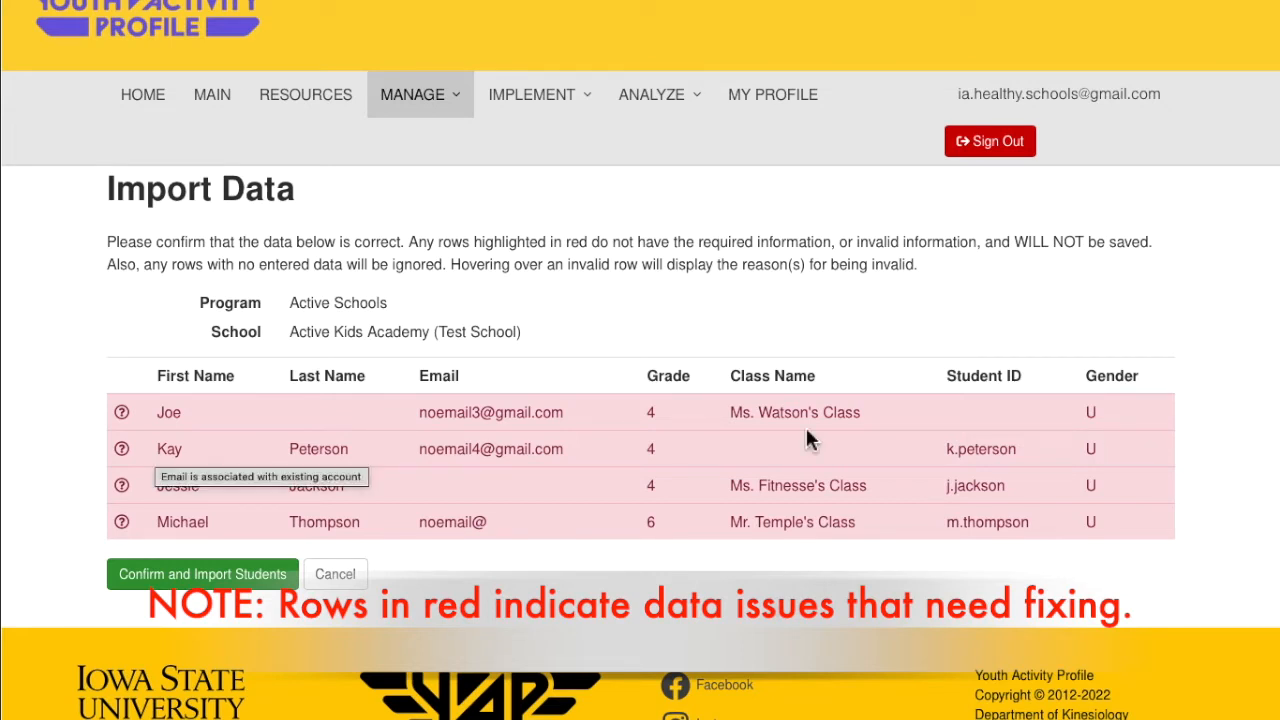
mouse_move(441, 424)
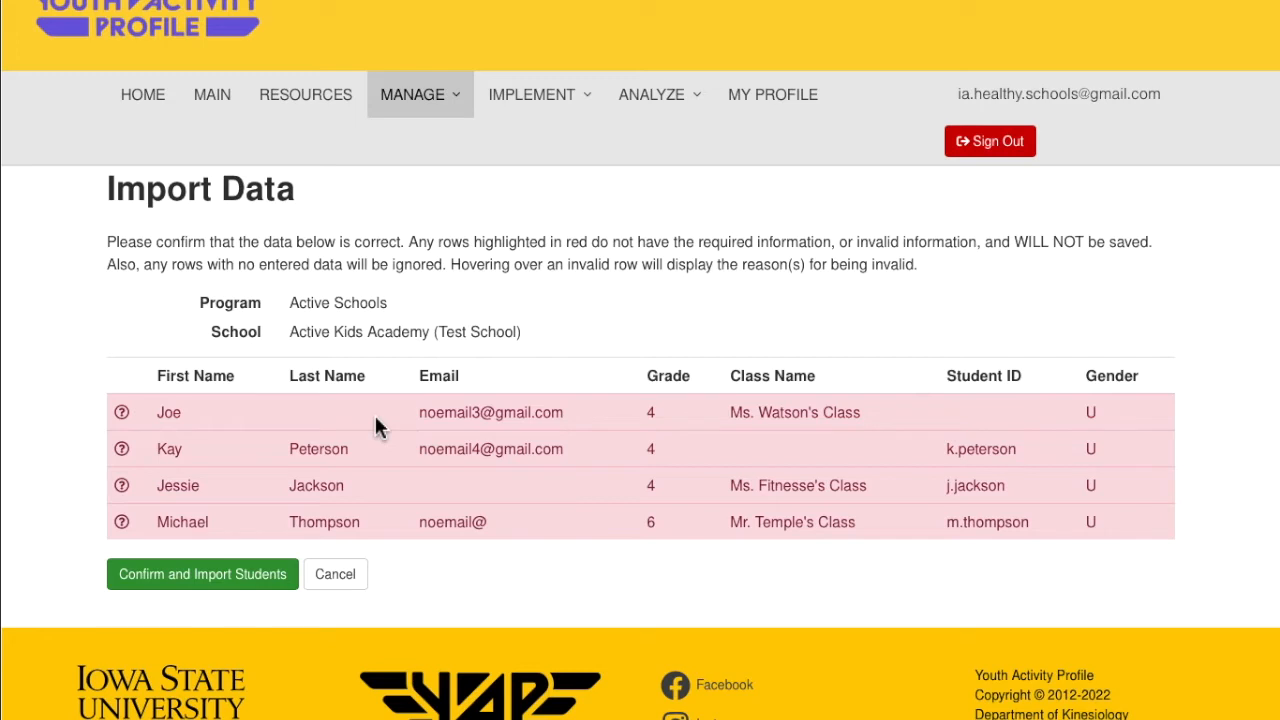
mouse_move(1063, 420)
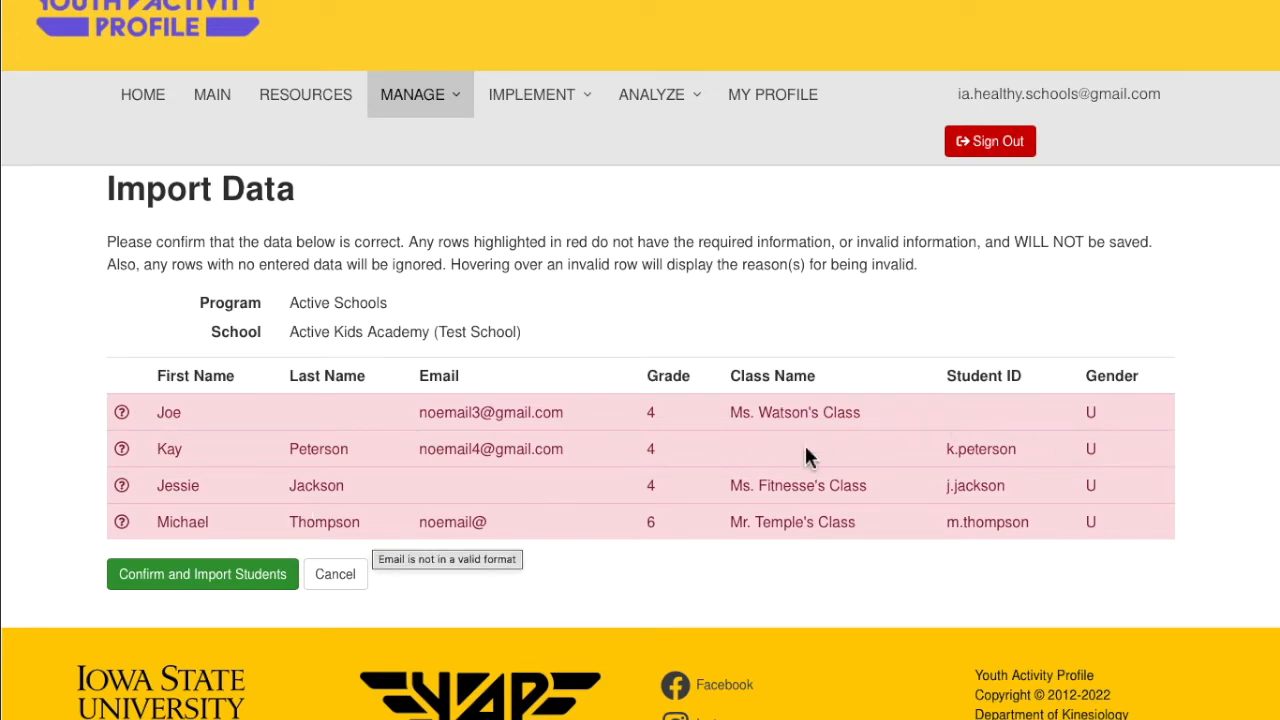
mouse_move(780, 455)
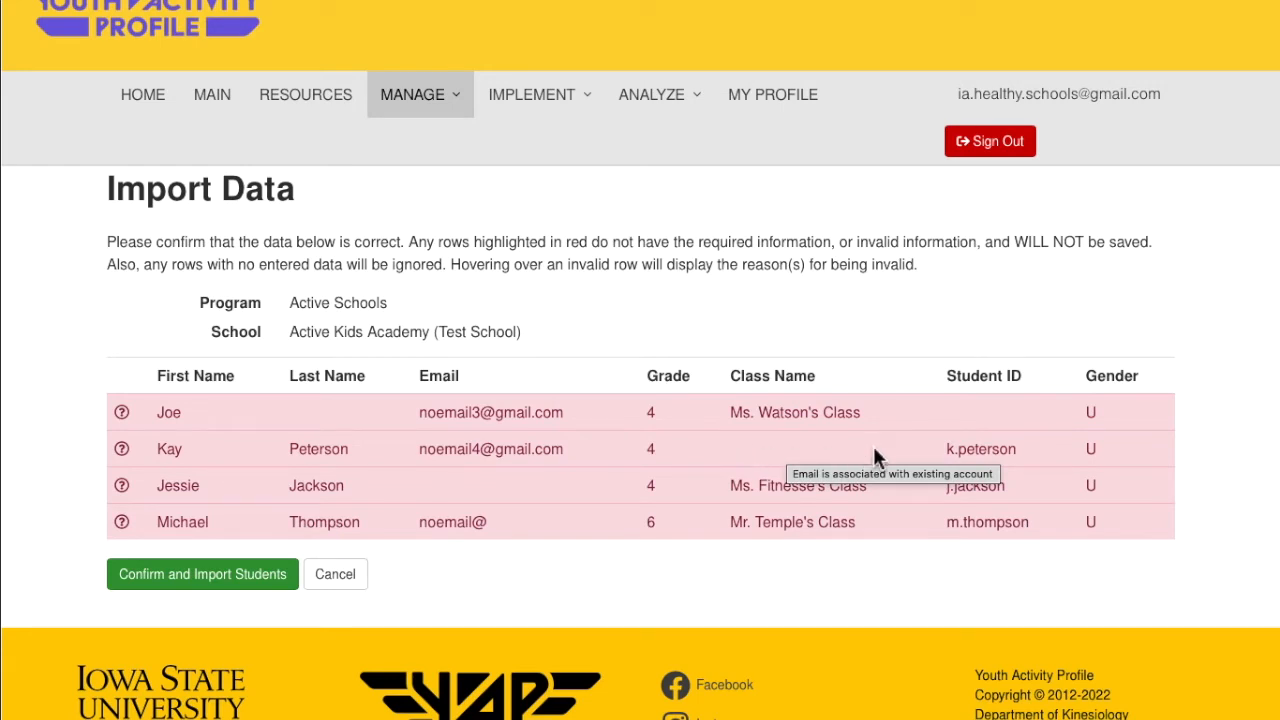
mouse_move(813, 500)
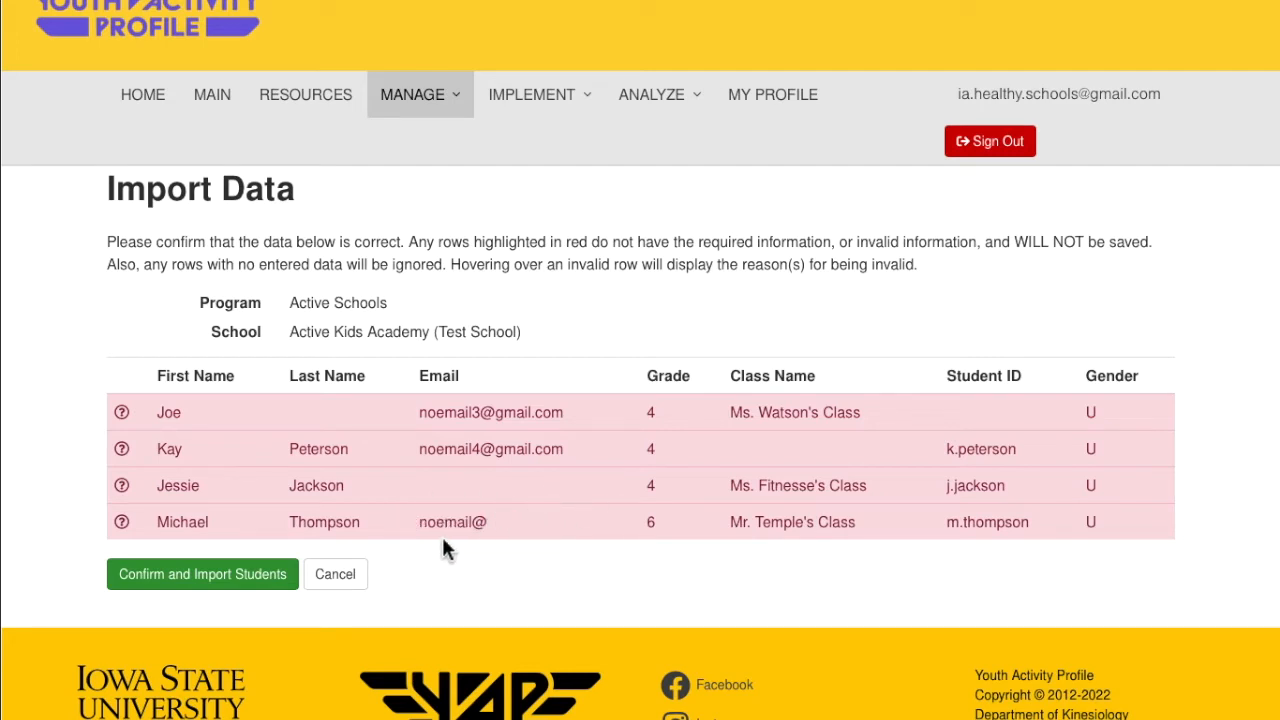
mouse_move(503, 535)
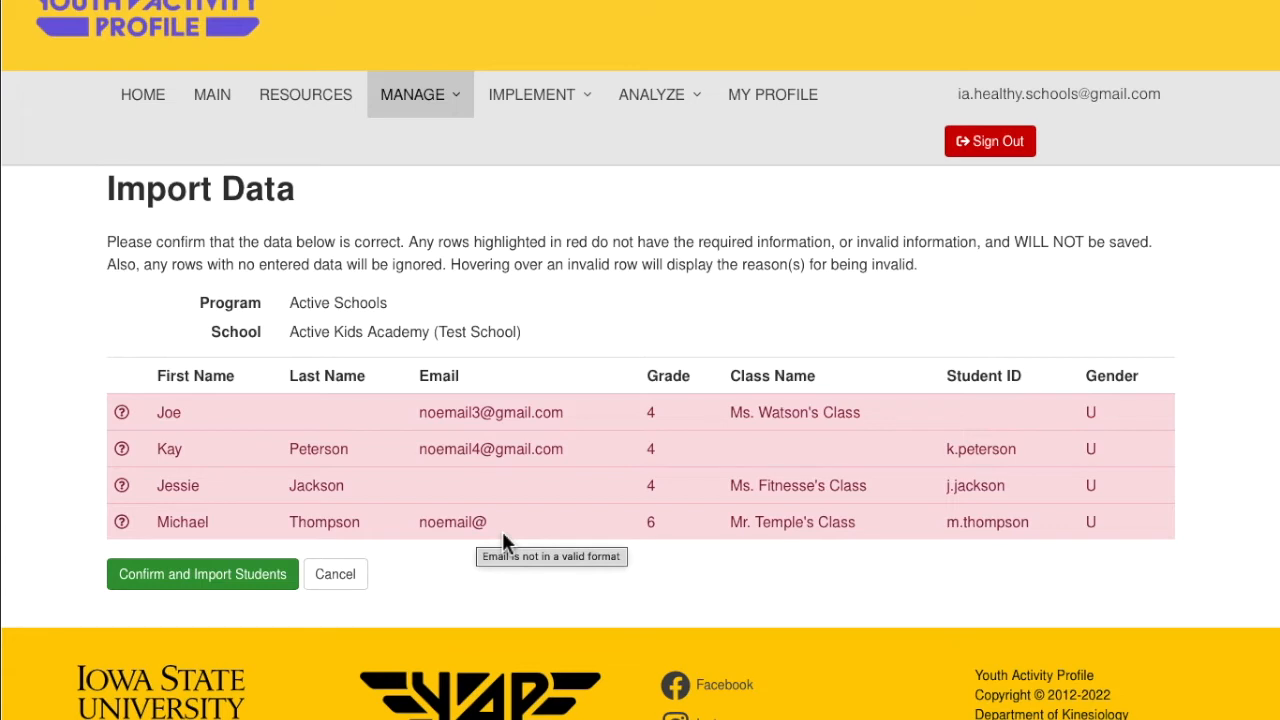
Cancel the invalid import and reselect Active Schools and Active Kids Academy (Test School)
left_click(344, 586)
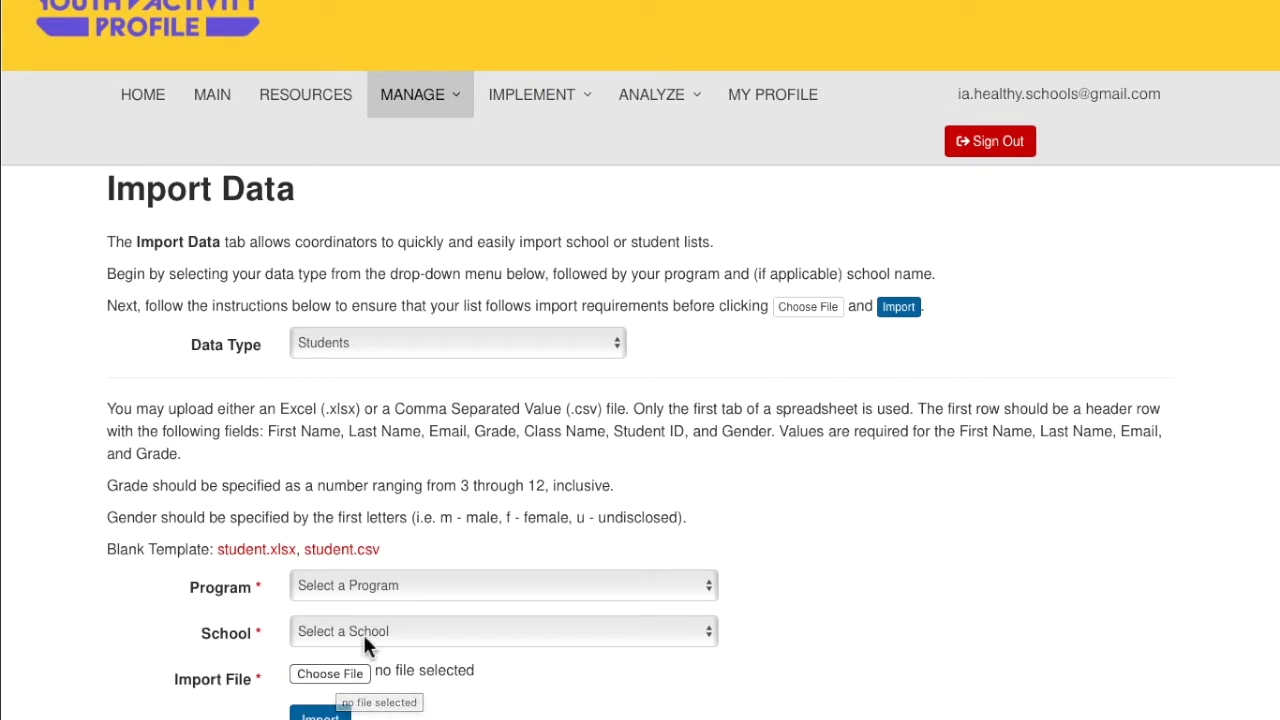
left_click(361, 586)
left_click(376, 604)
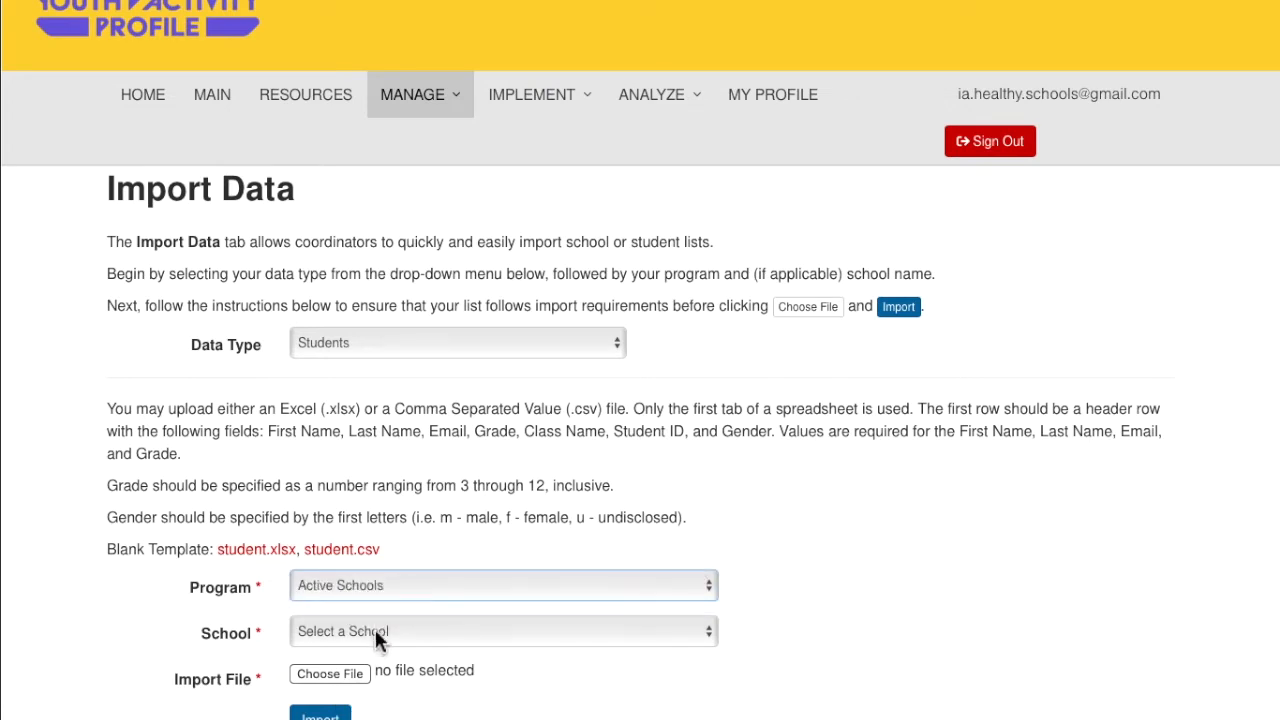
left_click(374, 630)
left_click(366, 718)
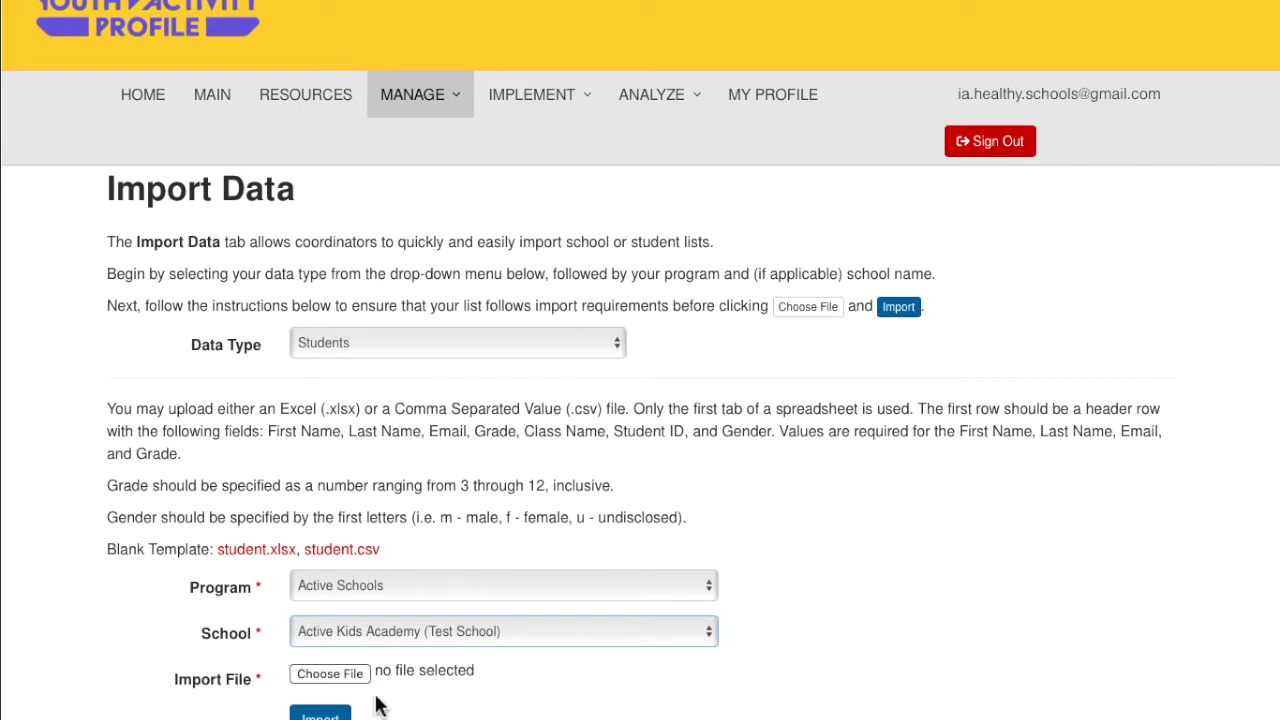
Upload YAP Student Import.xlsx for review
left_click(330, 675)
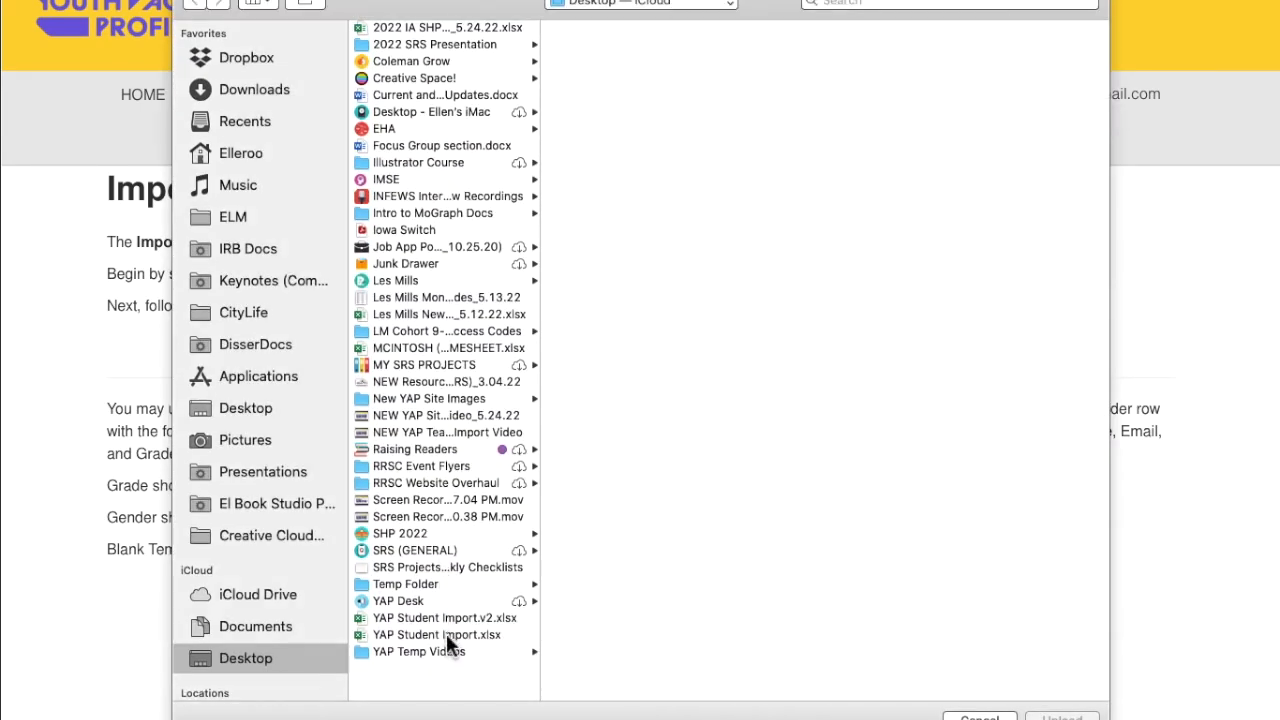
left_click(450, 634)
left_click(1062, 716)
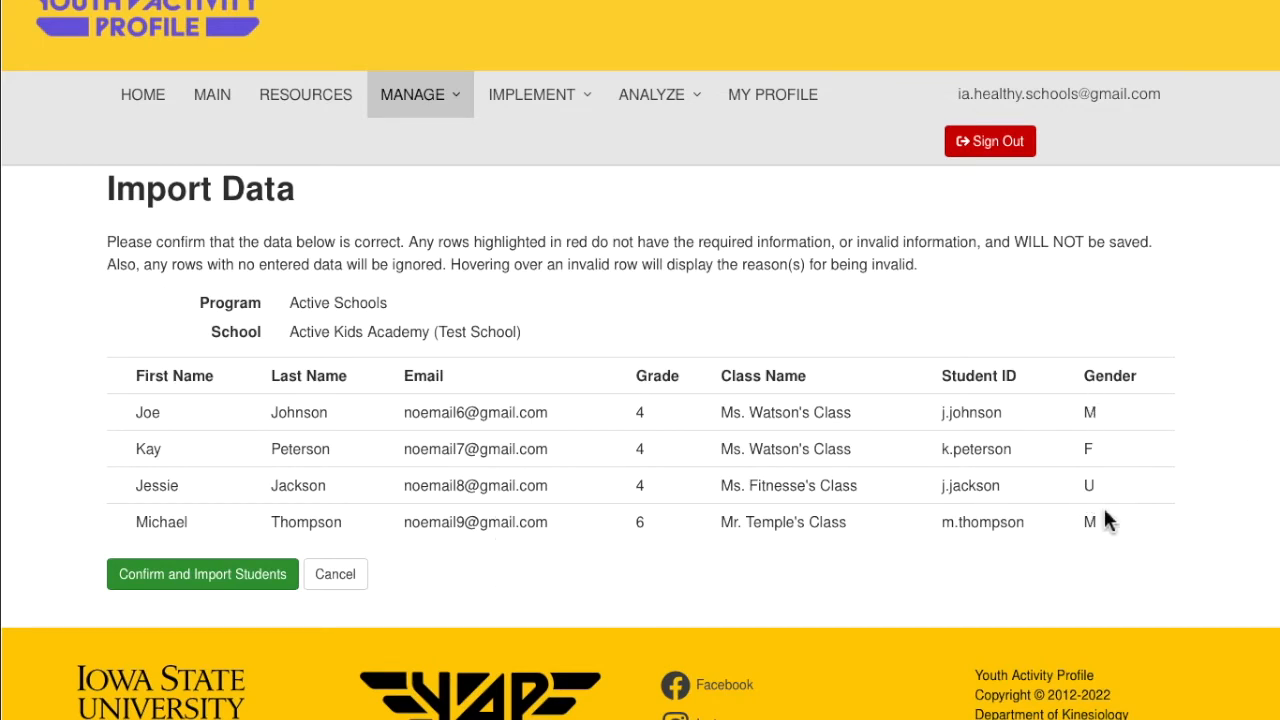
Check the gender values M, F and U, then confirm importing the four students
double_click(1101, 412)
double_click(1098, 449)
double_click(1090, 487)
left_click(1076, 553)
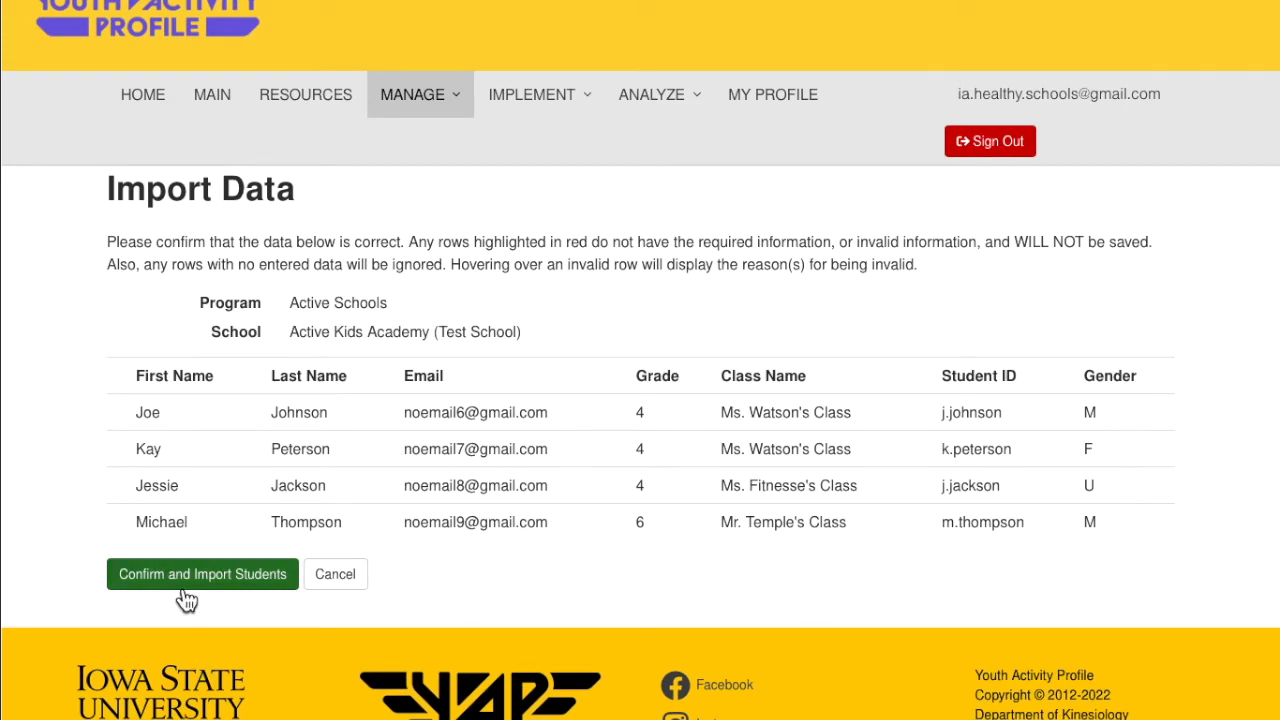
left_click(236, 586)
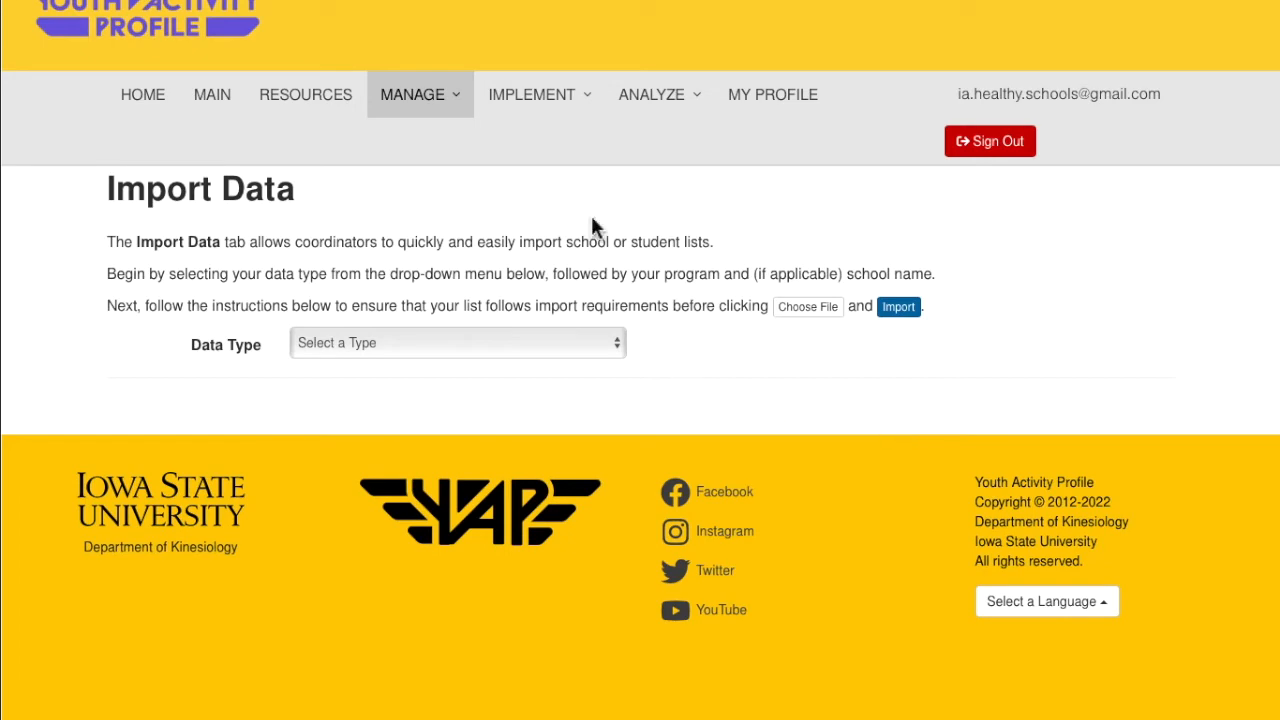
left_click(415, 94)
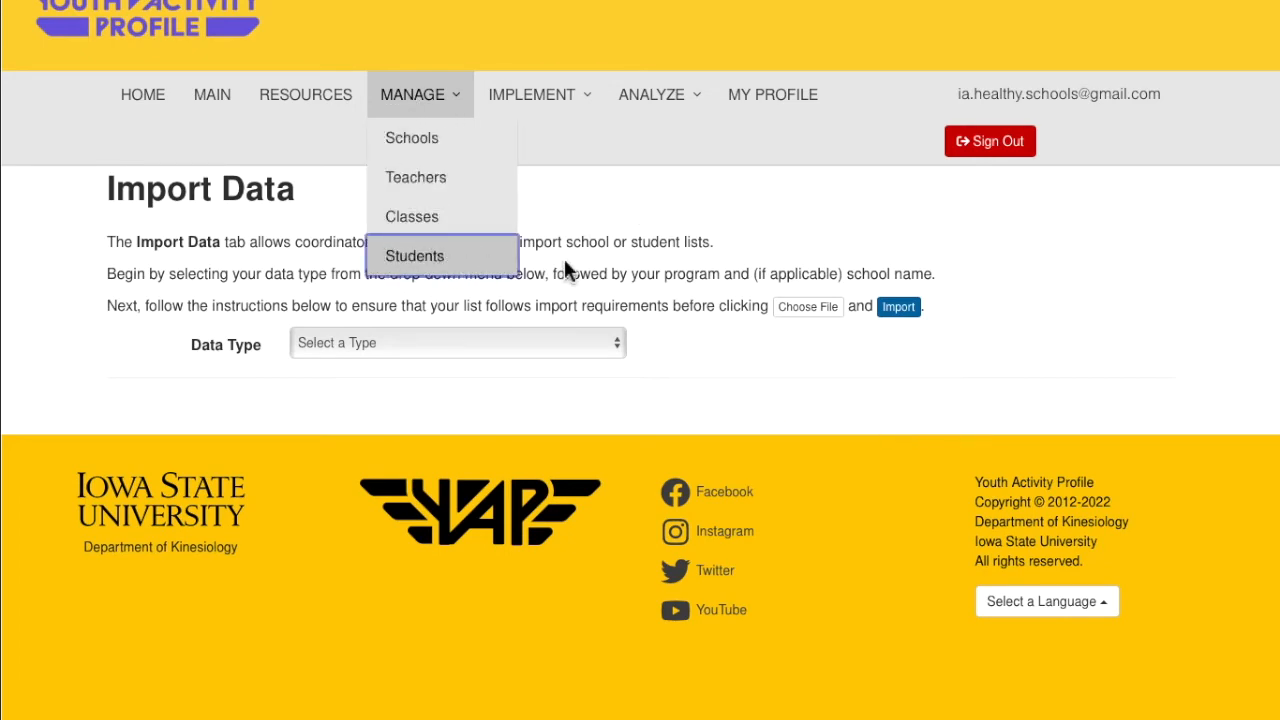
Scroll through the Students roster to review each student's program, school and class
scroll(1063, 360, "down", 3)
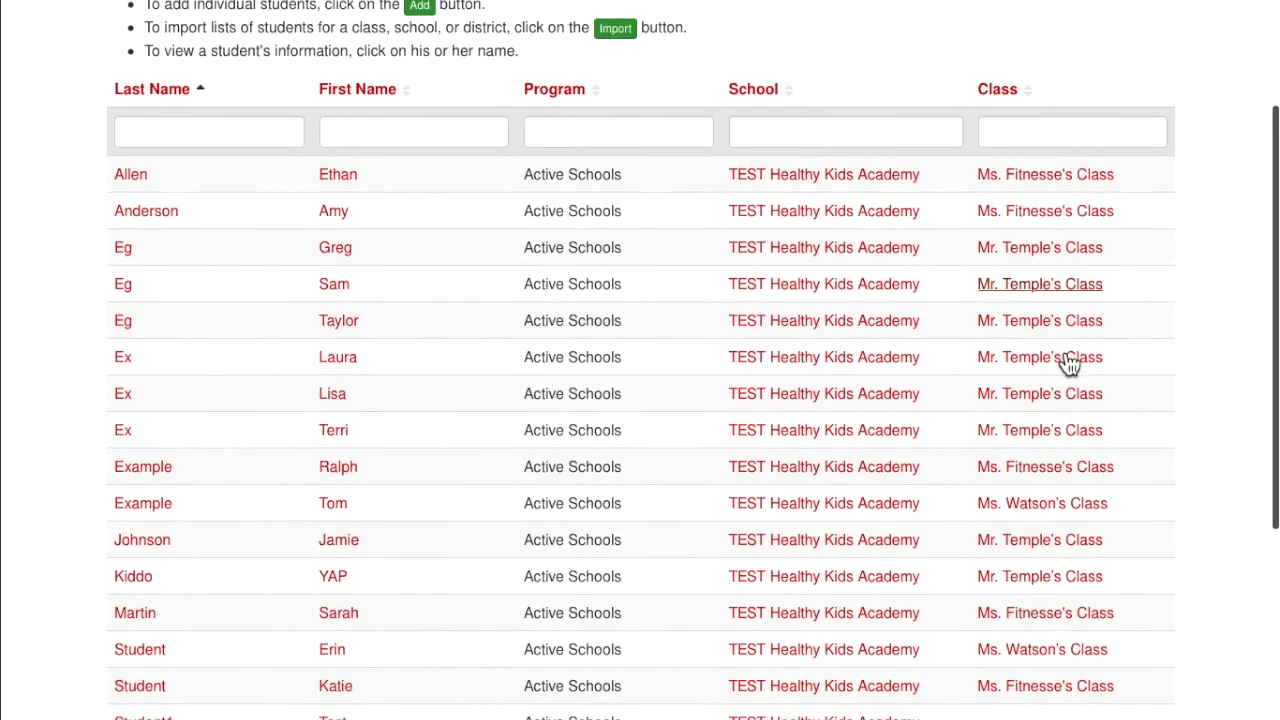
scroll(1063, 360, "down", 3)
scroll(1063, 360, "up", 4)
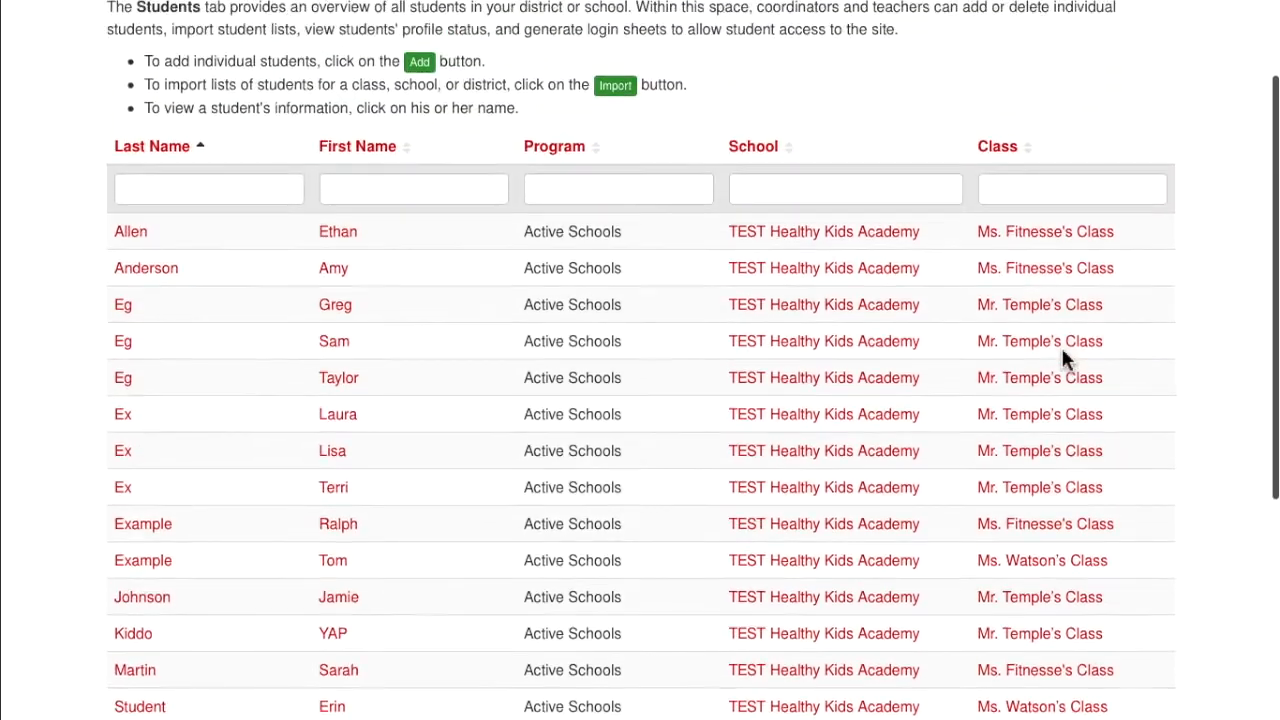
scroll(1063, 360, "up", 2)
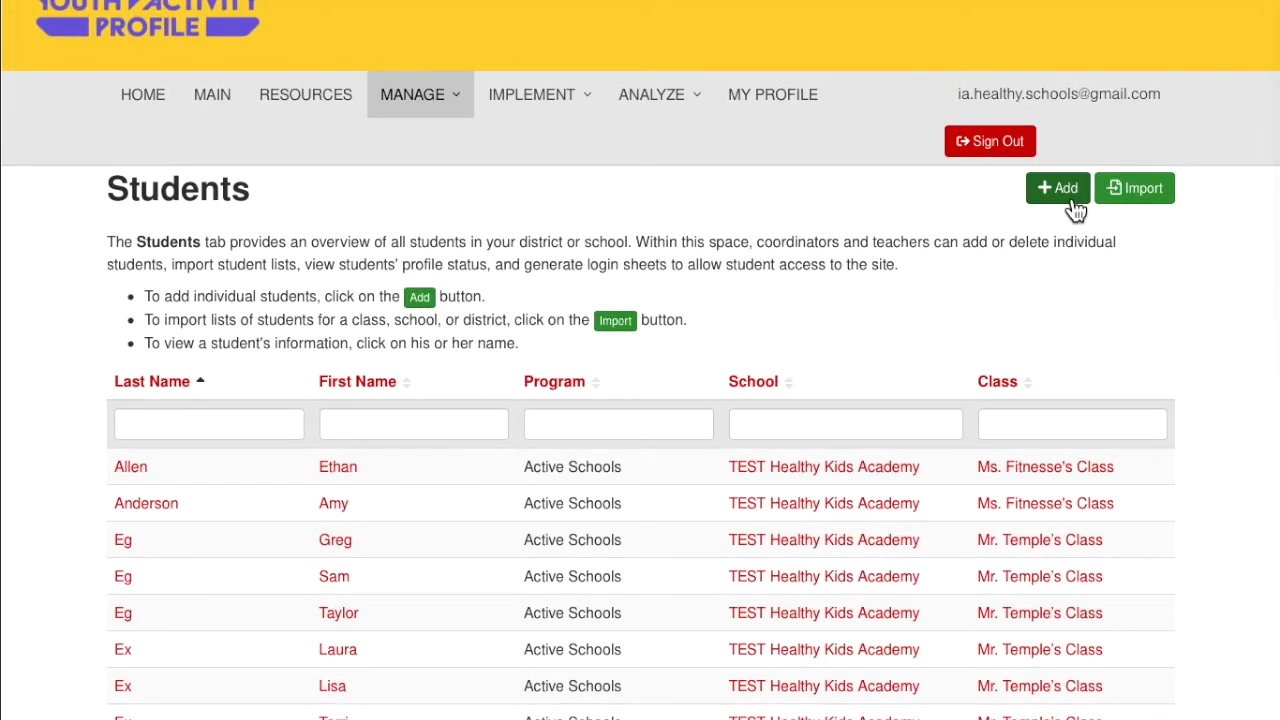
Start a new student in Active Schools, Active Kids Academy (Test School), Ms. Fitnesse's Class
left_click(1066, 200)
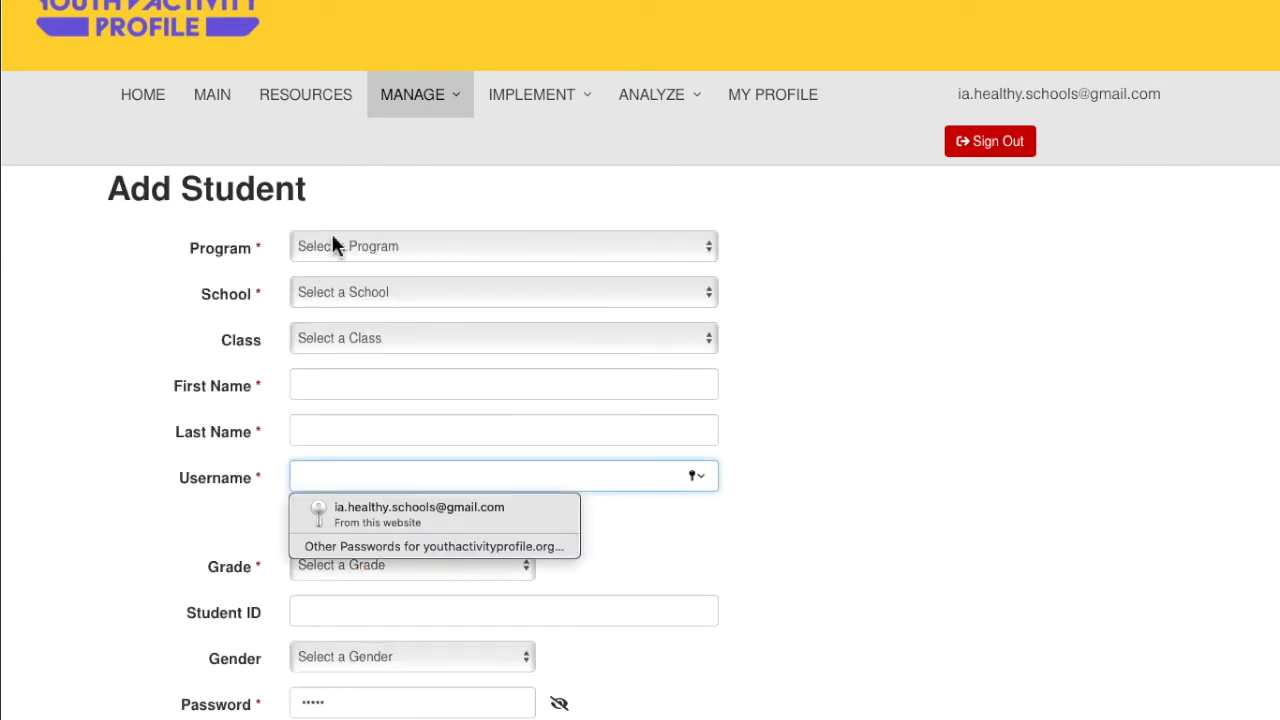
left_click(363, 248)
left_click(366, 266)
left_click(403, 298)
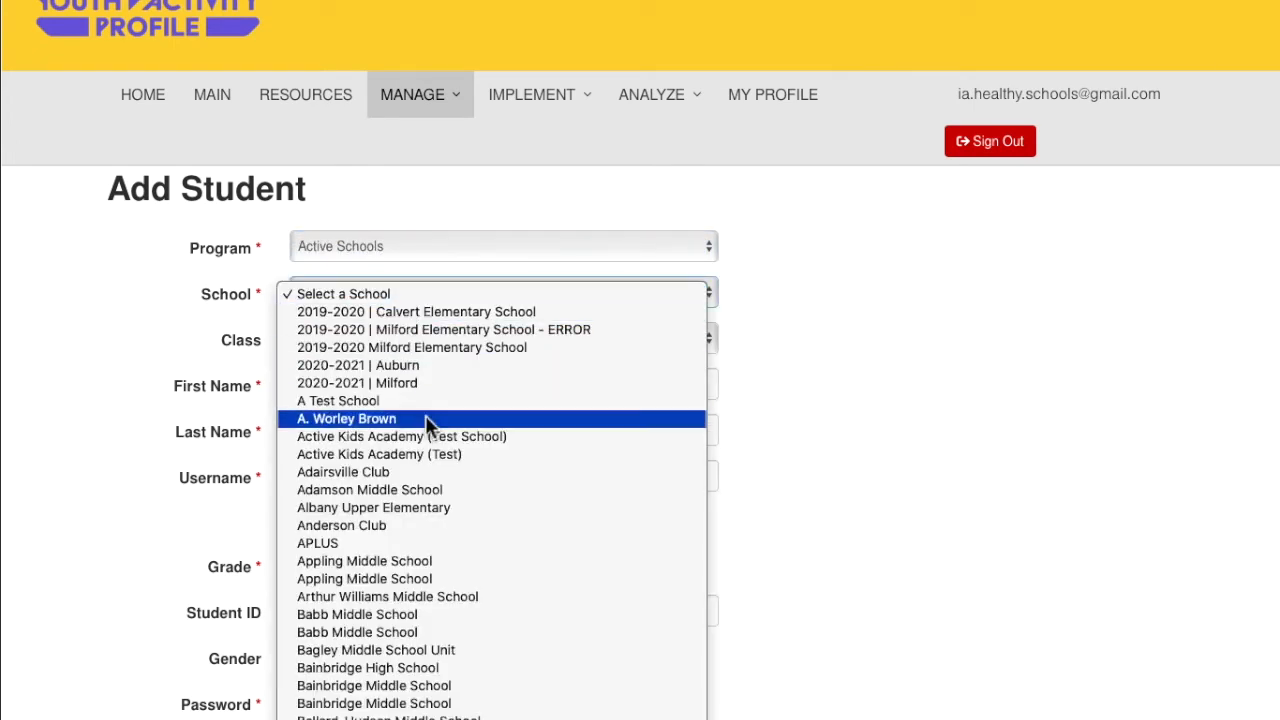
left_click(435, 434)
left_click(374, 340)
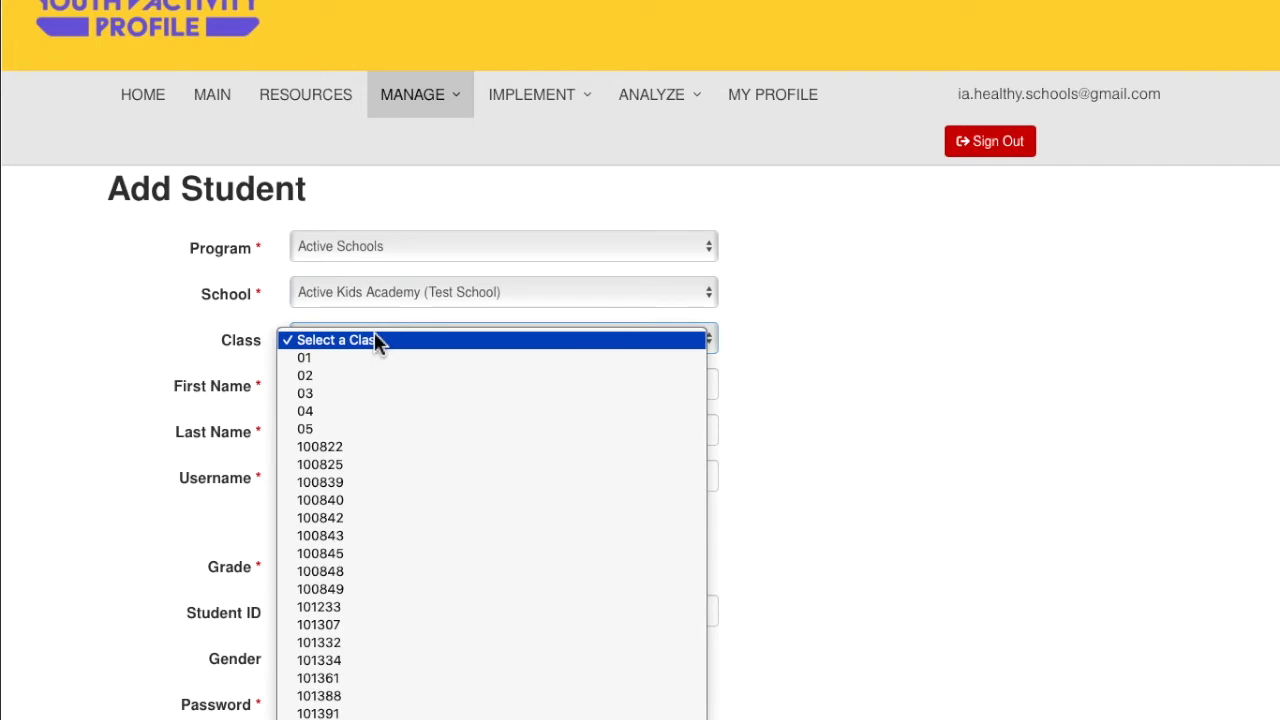
scroll(375, 340, "down", 10)
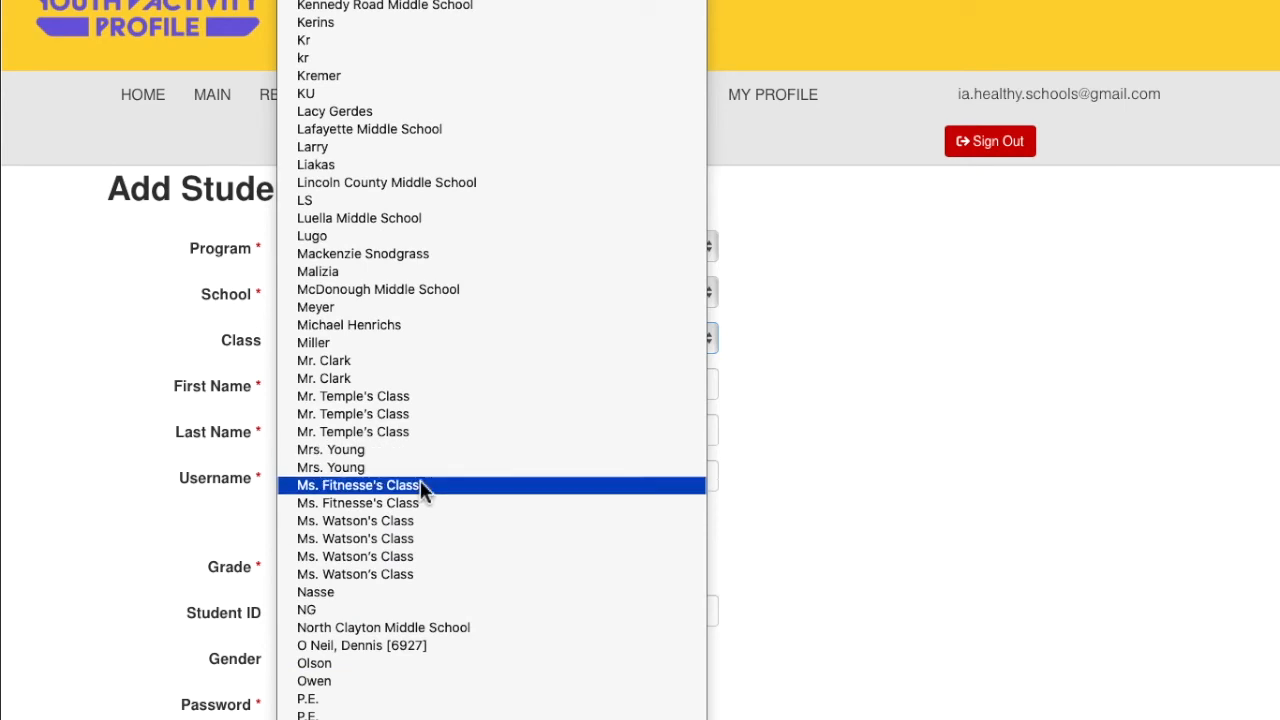
left_click(415, 484)
Enter the student's first and last name and paste in a username
key("Tab")
key("Tab")
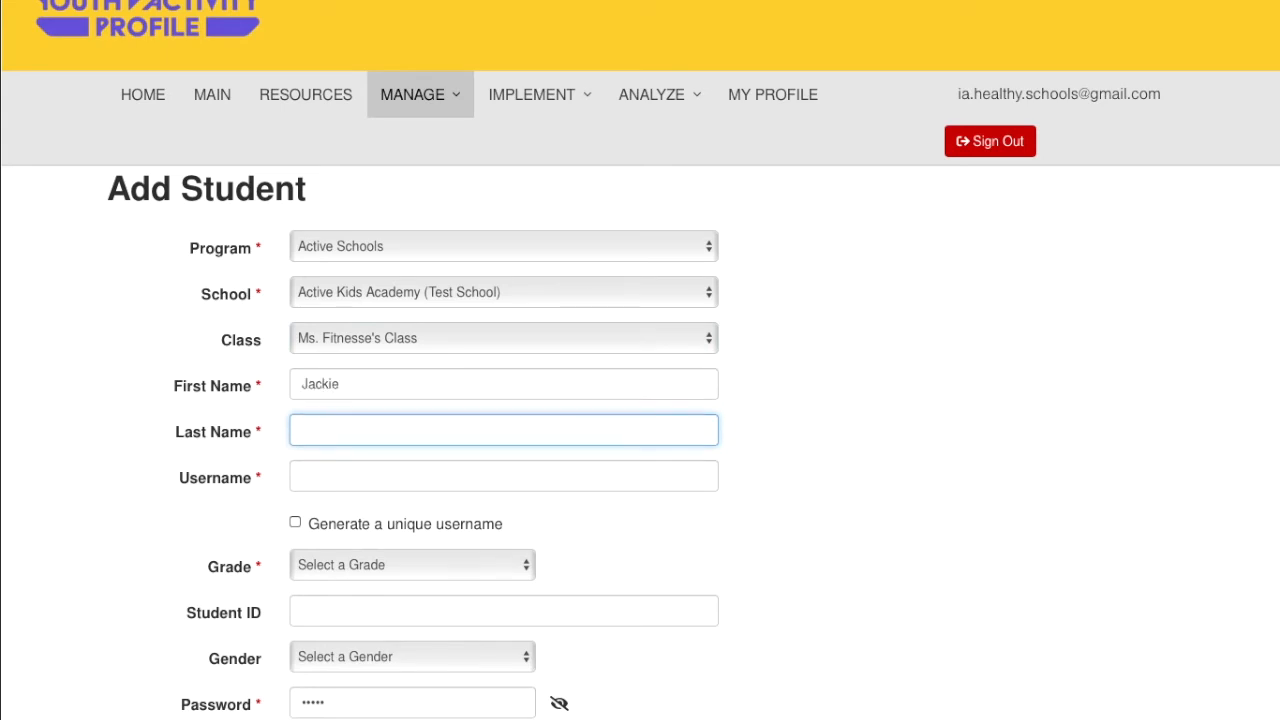
key("Tab")
left_click(421, 476)
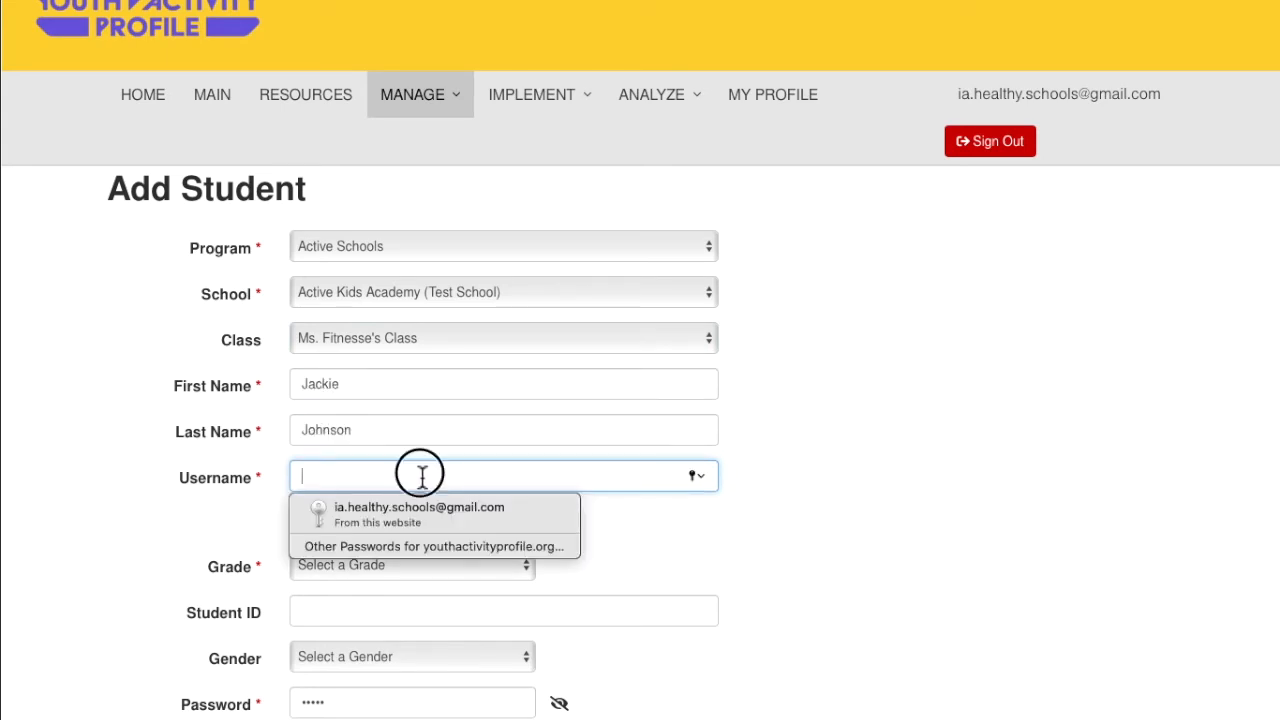
key("ctrl+v")
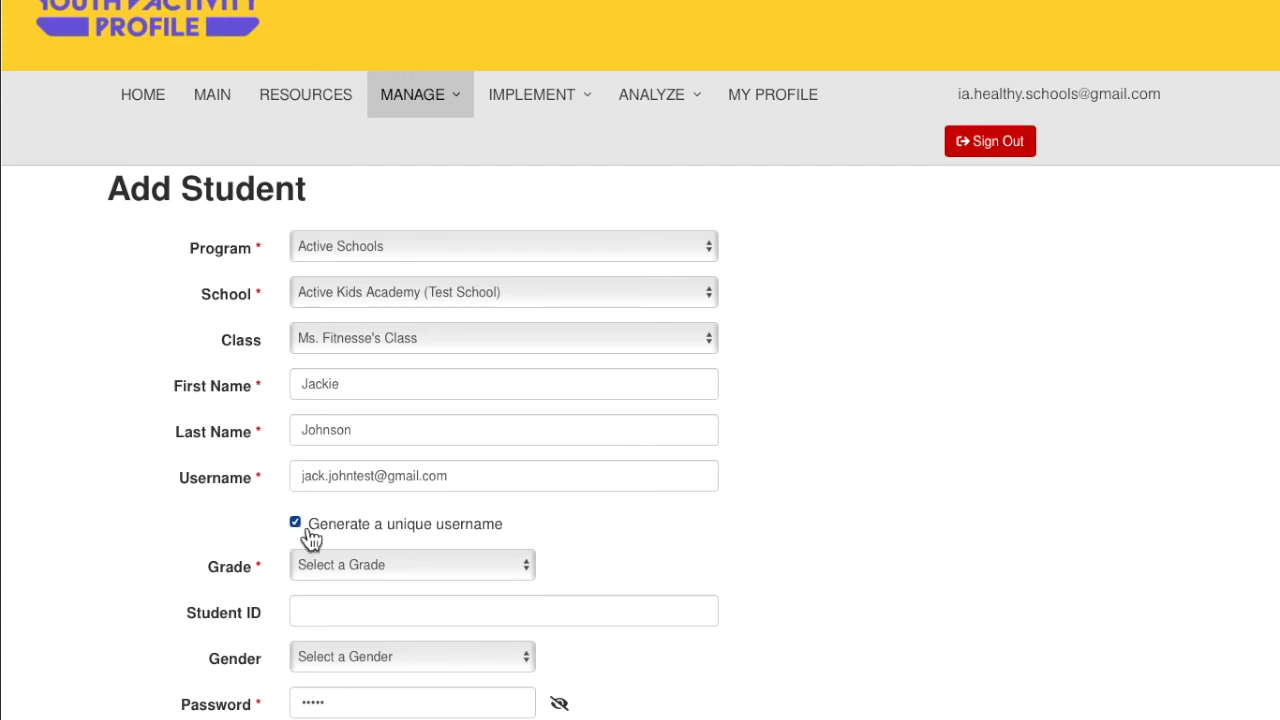
Set grade 4th, enter the student ID, and set gender to Female
scroll(570, 565, "down", 2)
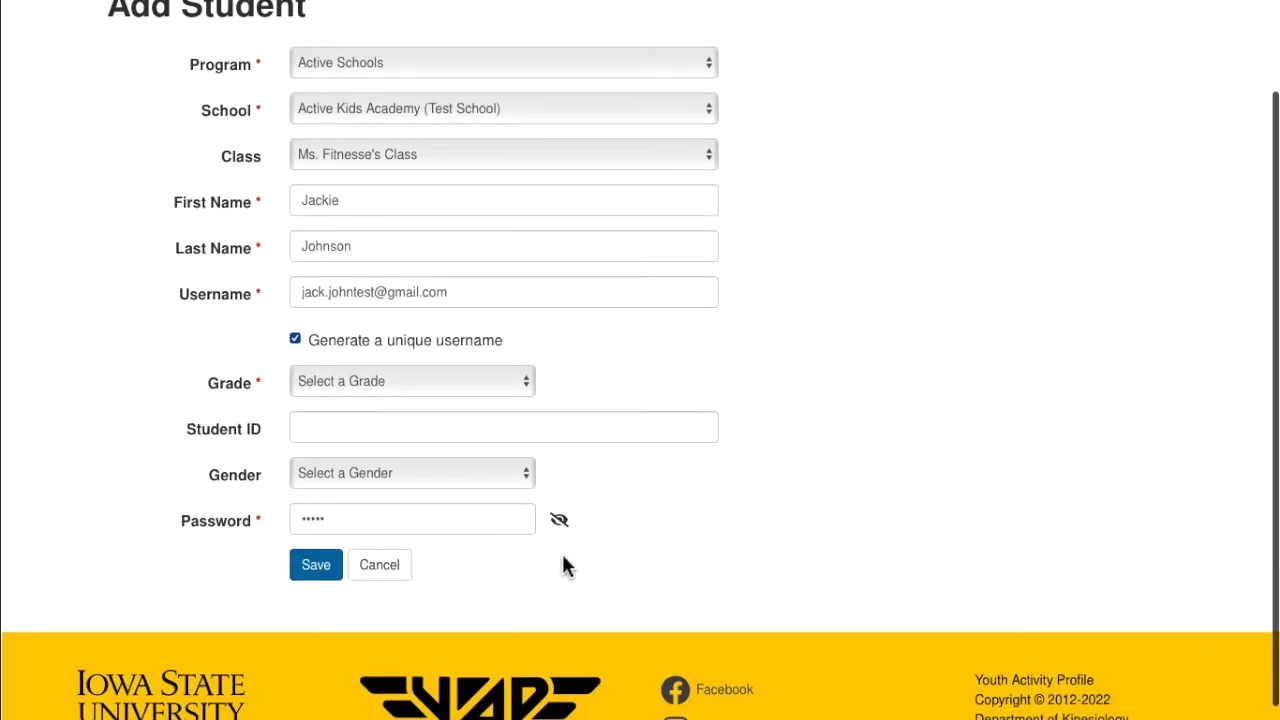
left_click(433, 378)
left_click(439, 419)
left_click(377, 430)
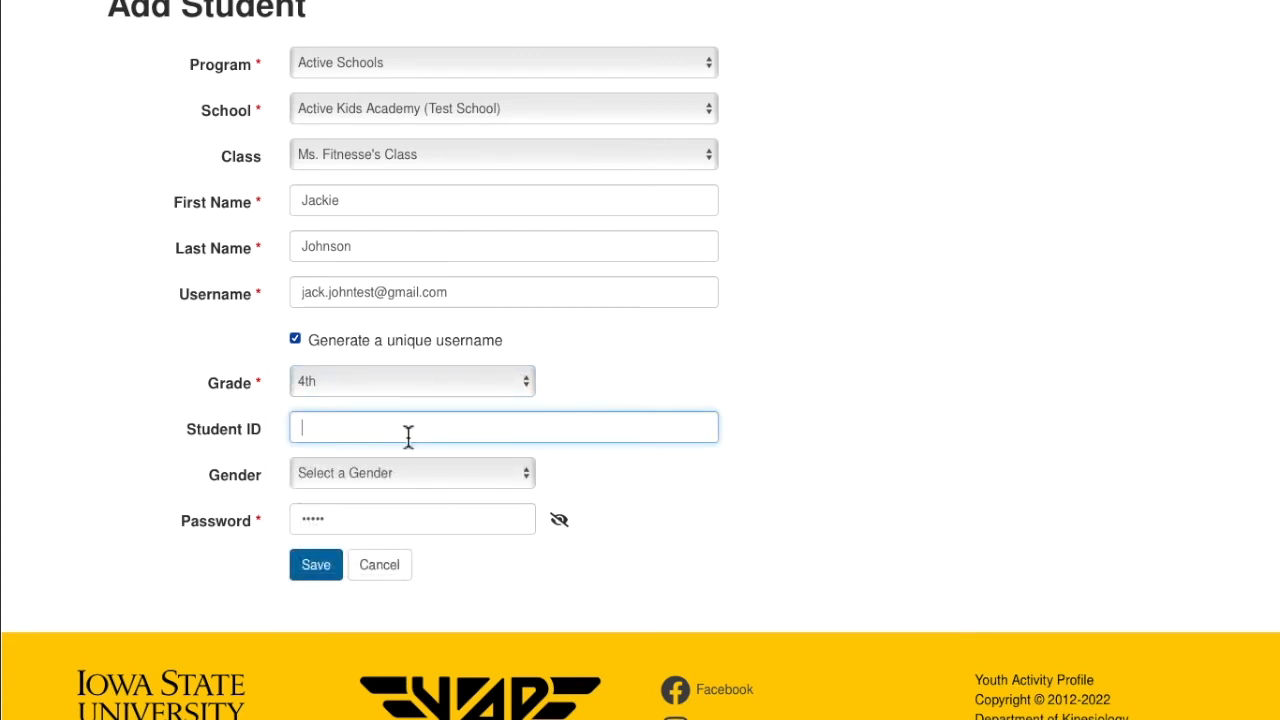
left_click(412, 473)
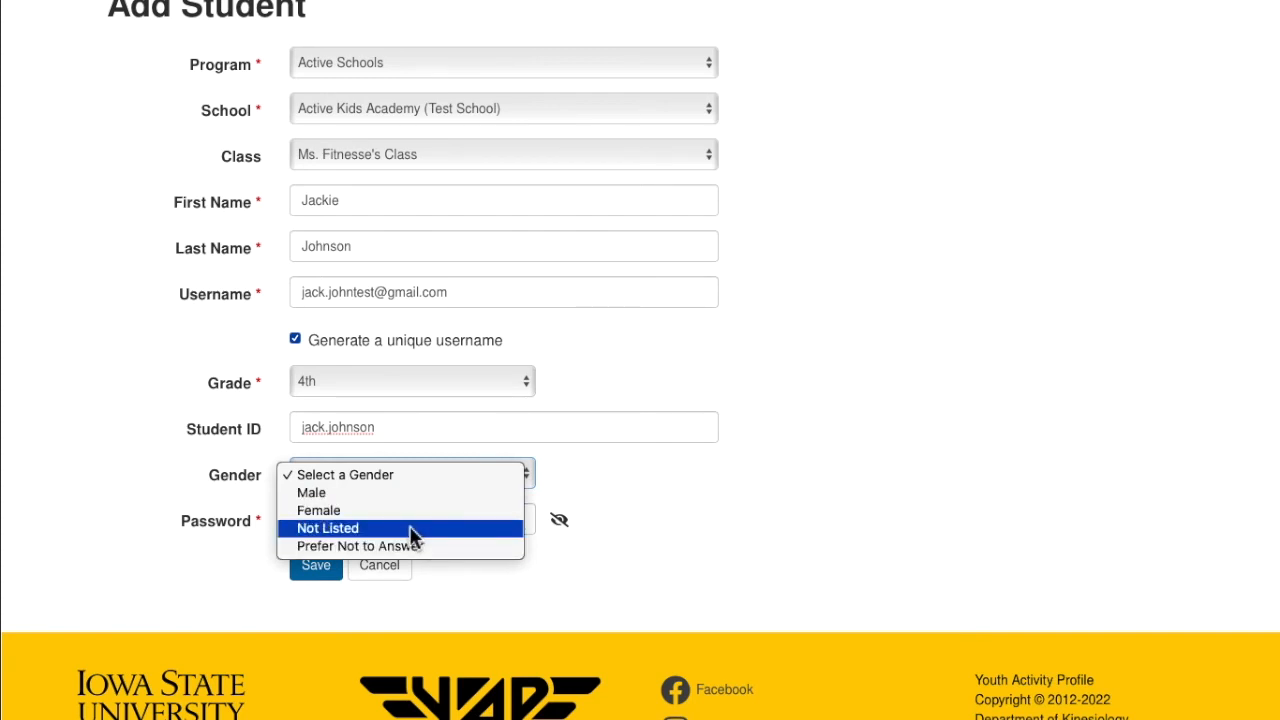
left_click(414, 510)
Reveal and select the password, then try saving the student
left_click(562, 522)
left_click(373, 523)
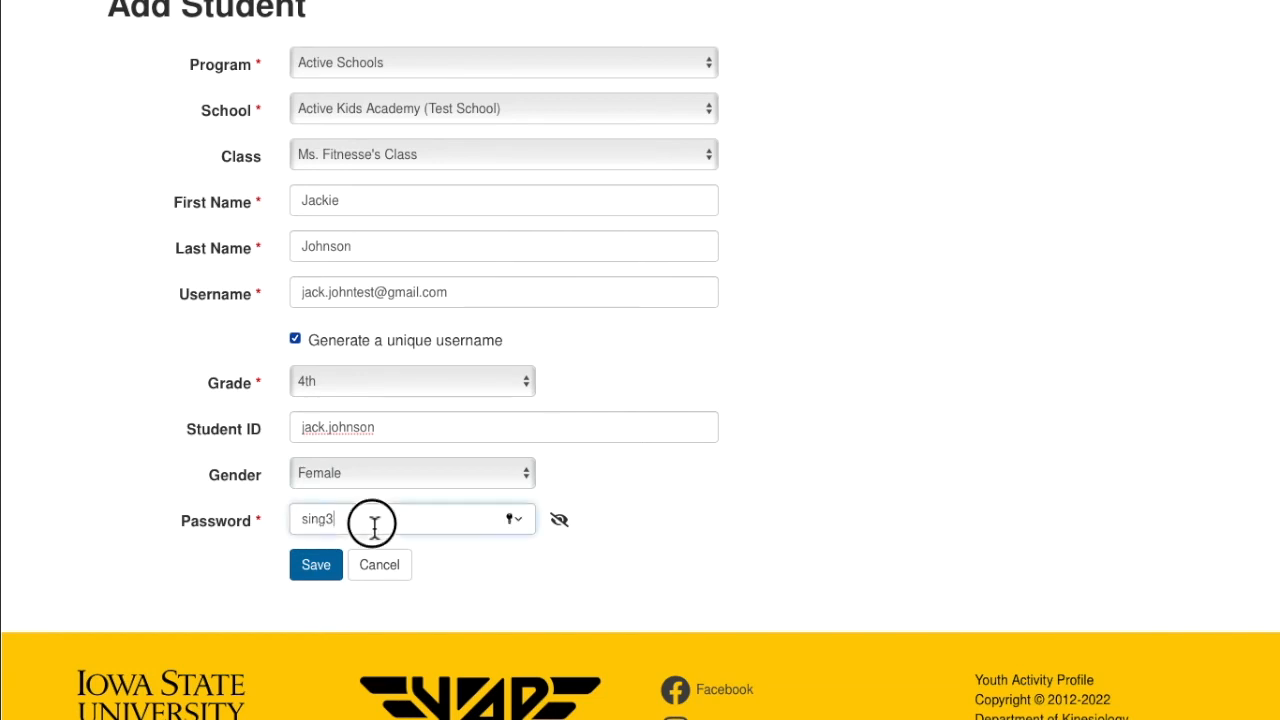
left_click_drag(373, 523, 288, 521)
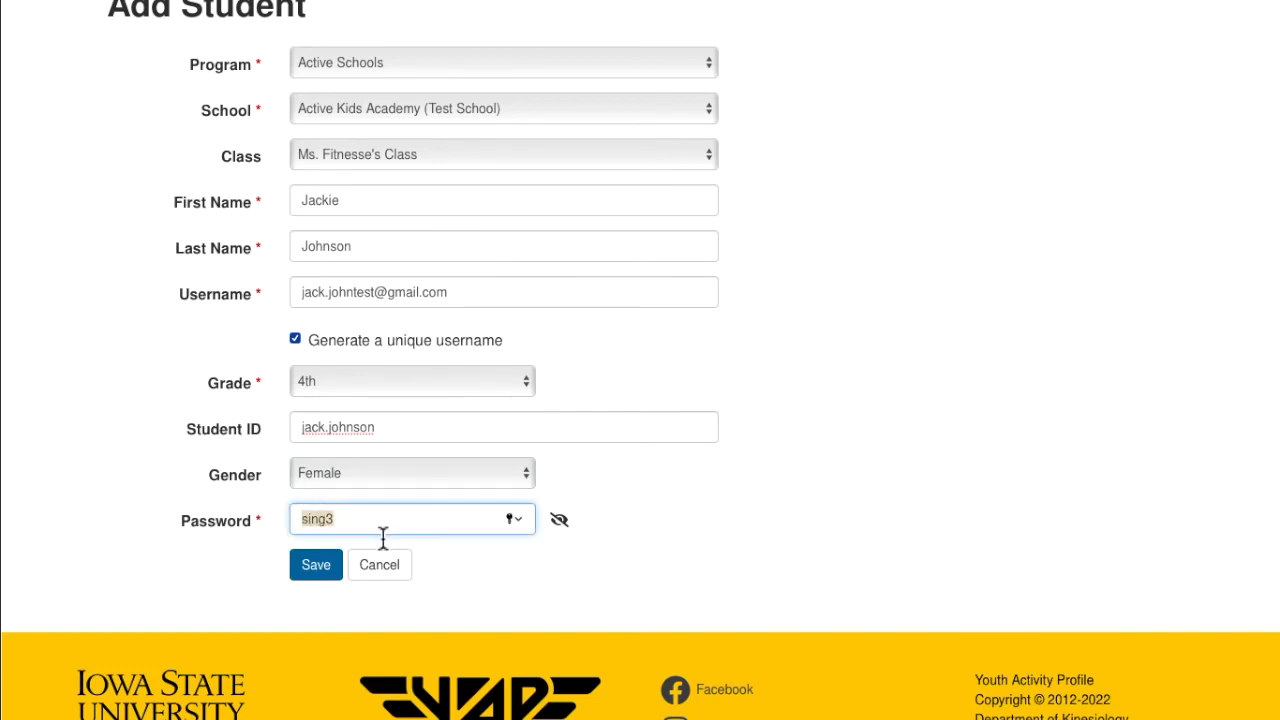
left_click(316, 566)
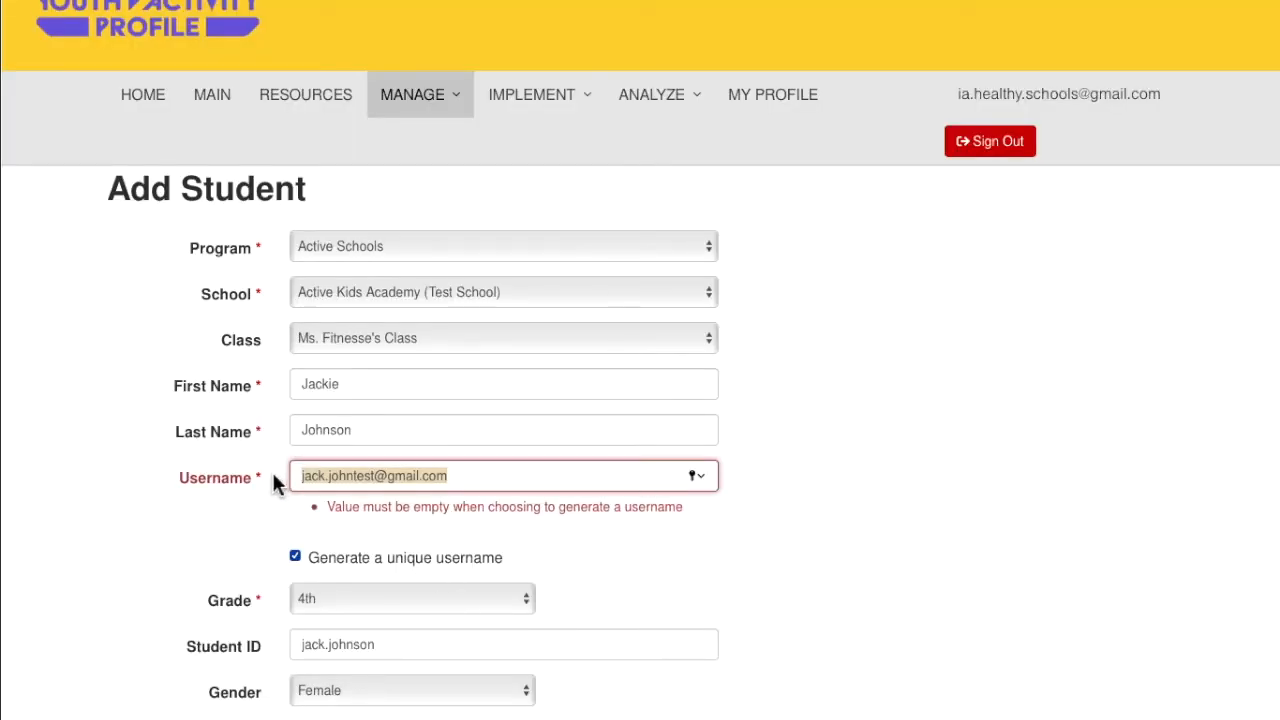
Delete the username value so the field is empty, dismissing the saved-login suggestions
left_click(489, 479)
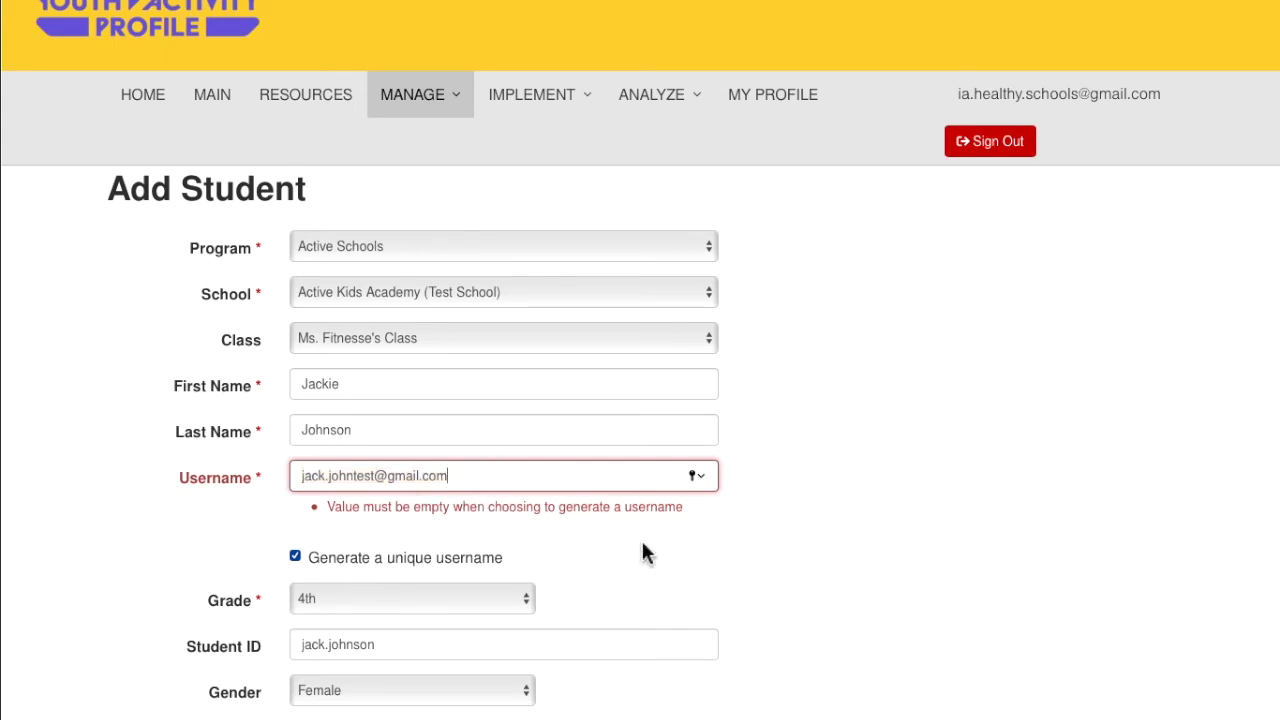
left_click_drag(480, 480, 186, 466)
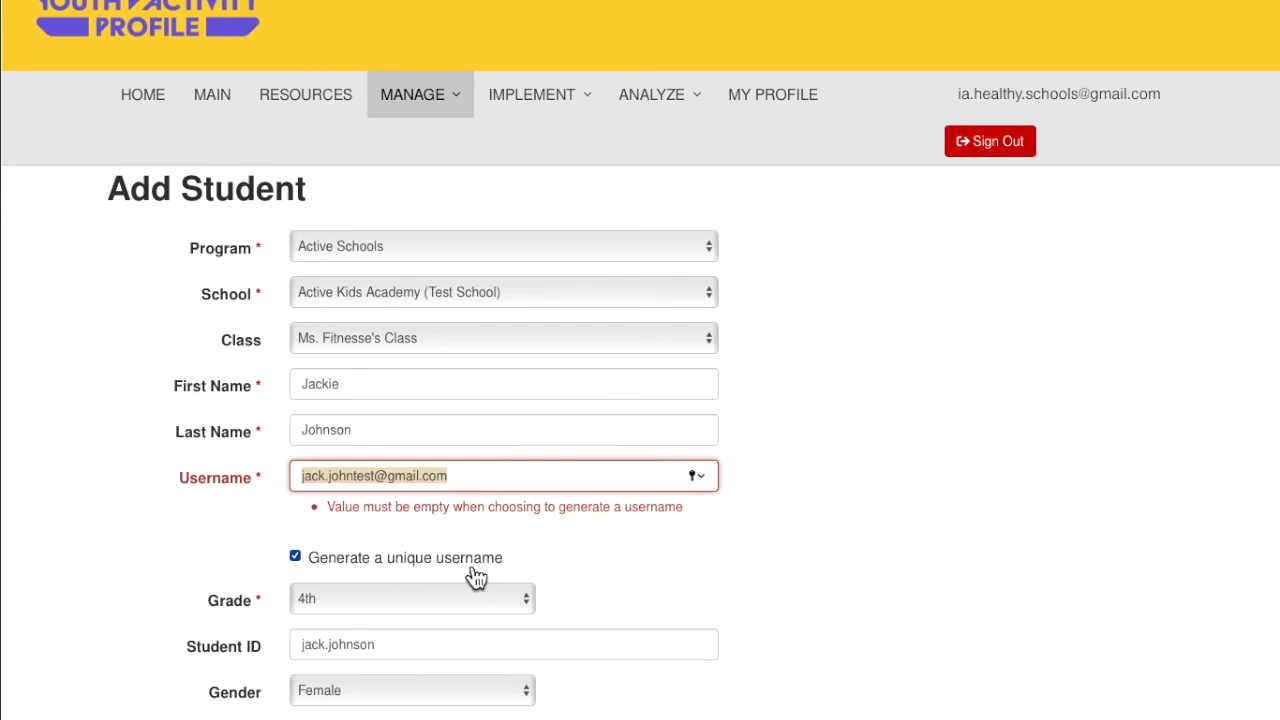
left_click(477, 474)
left_click(483, 476)
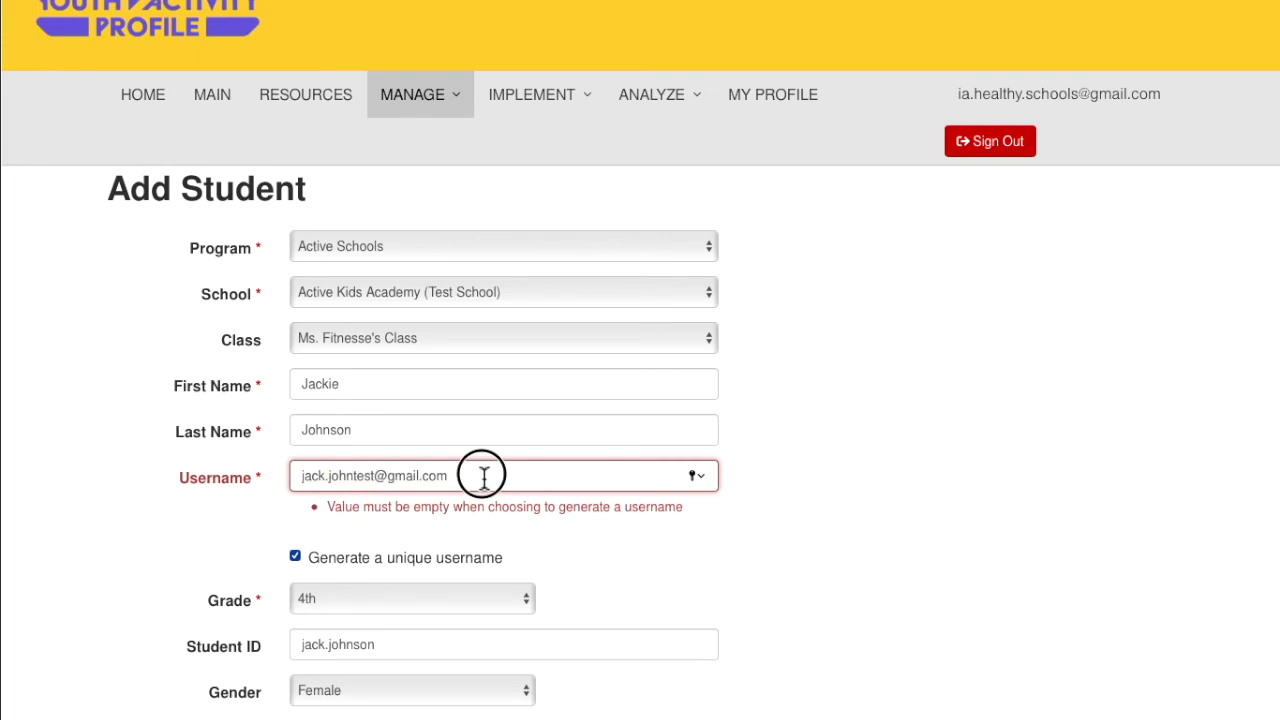
left_click_drag(483, 476, 189, 468)
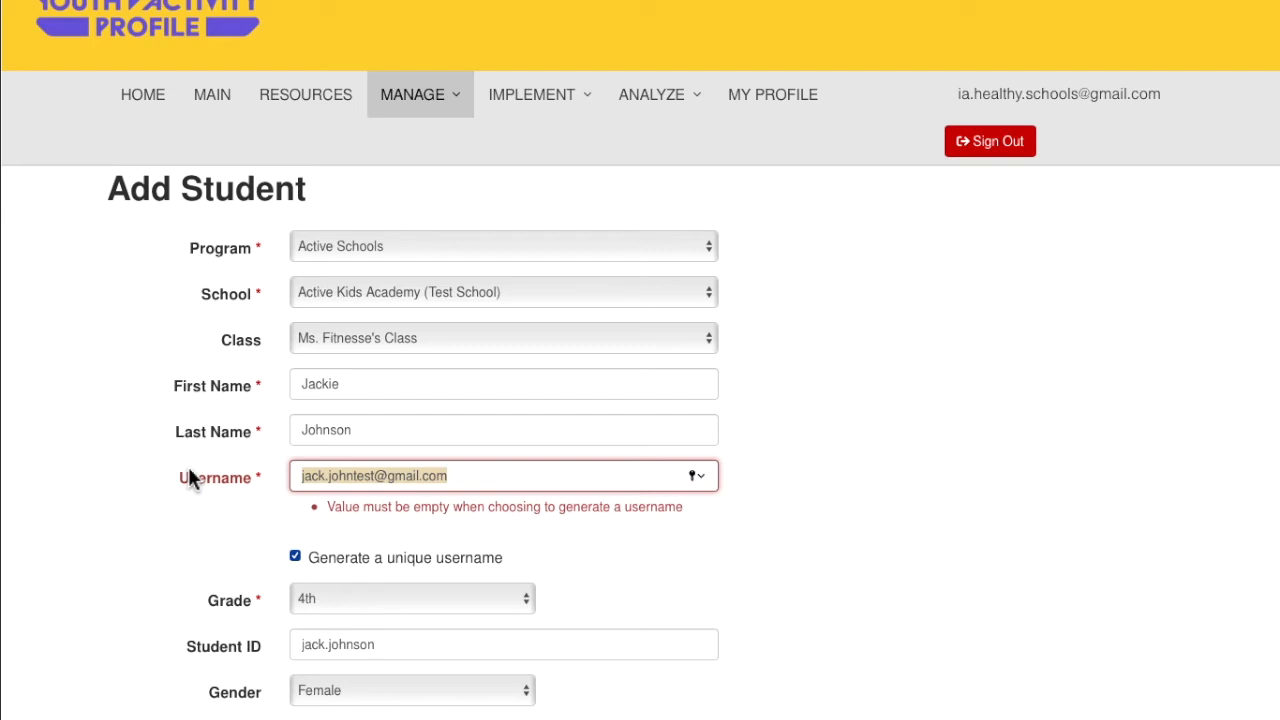
key("BackSpace")
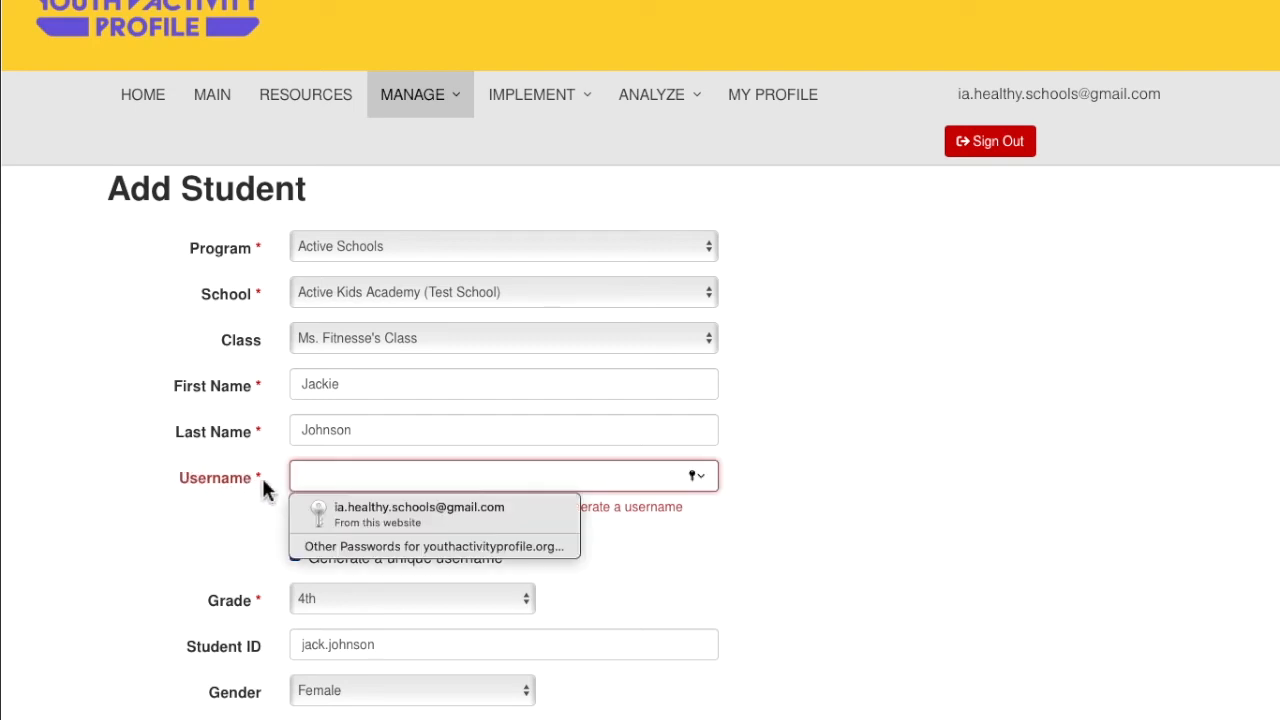
left_click(260, 477)
left_click(720, 597)
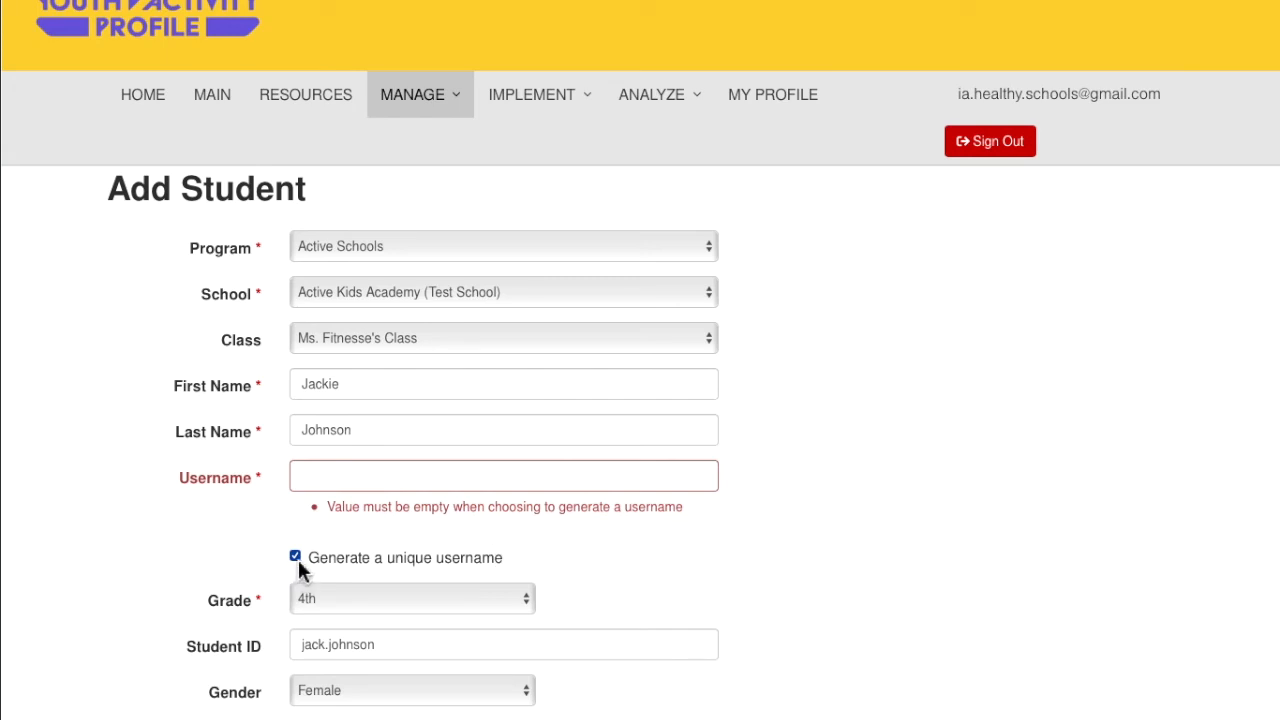
scroll(385, 585, "down", 1)
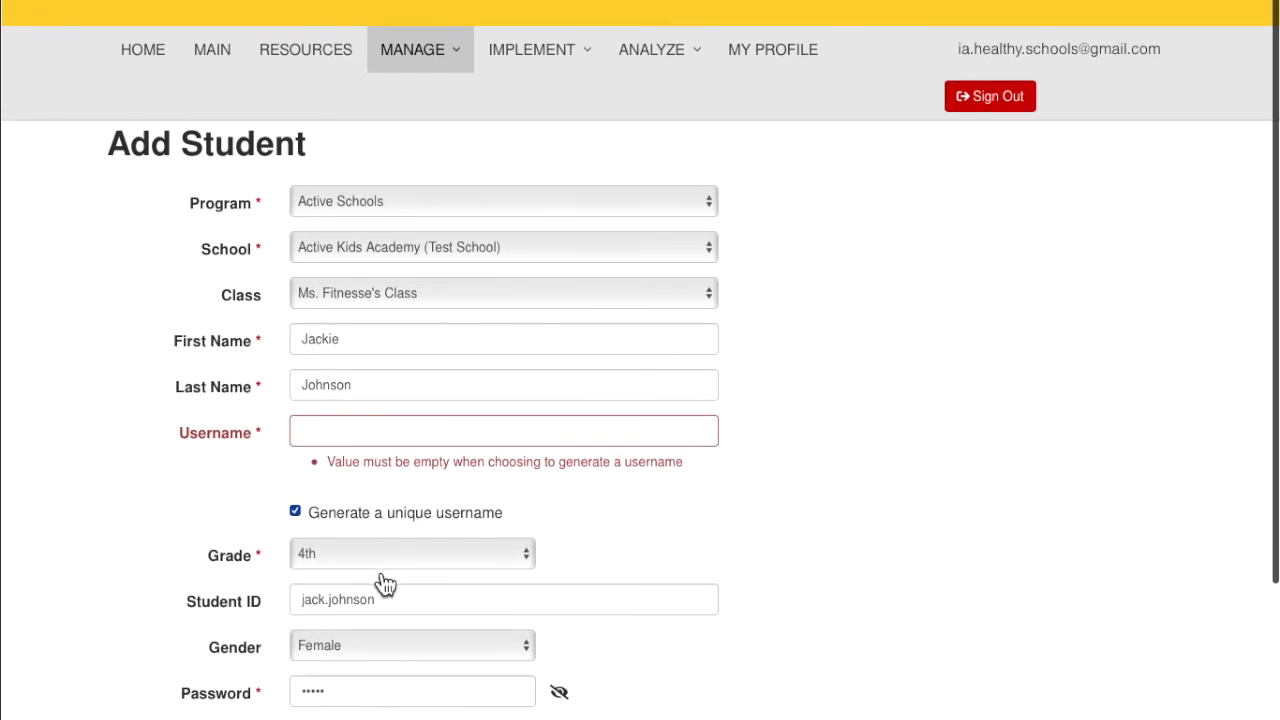
scroll(380, 582, "down", 2)
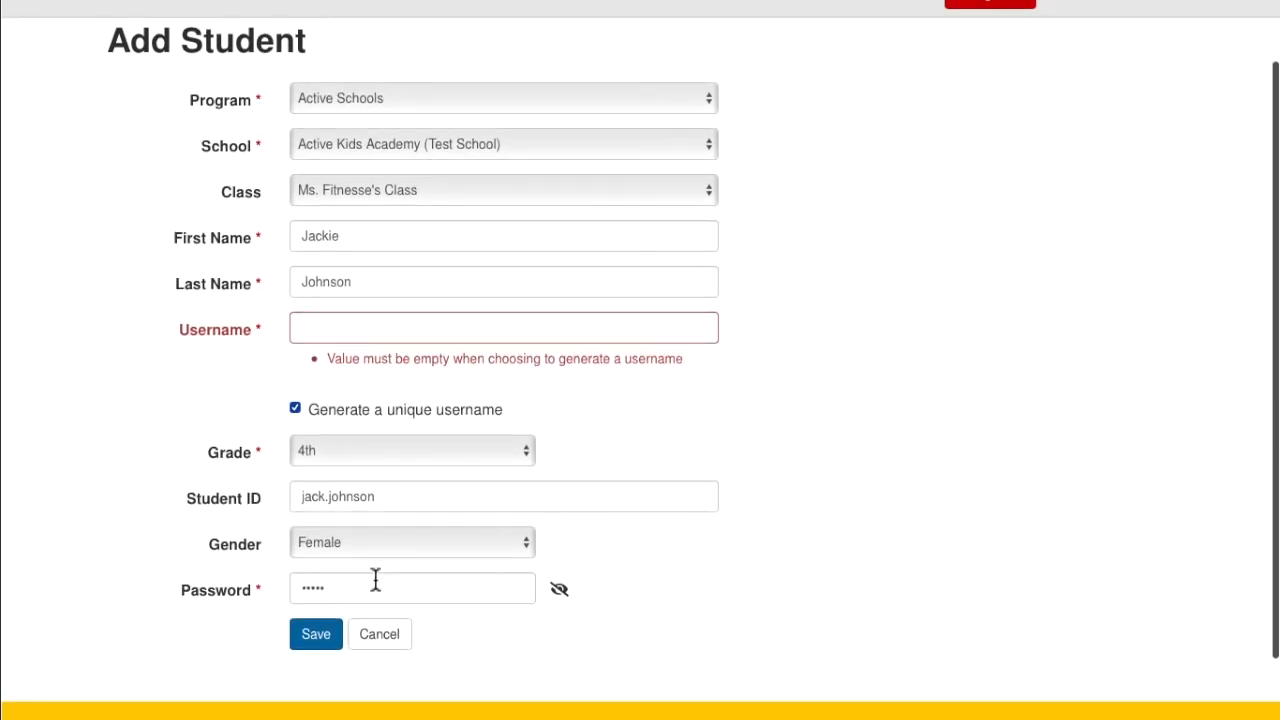
Save the new student with unique-username generation enabled
left_click(314, 645)
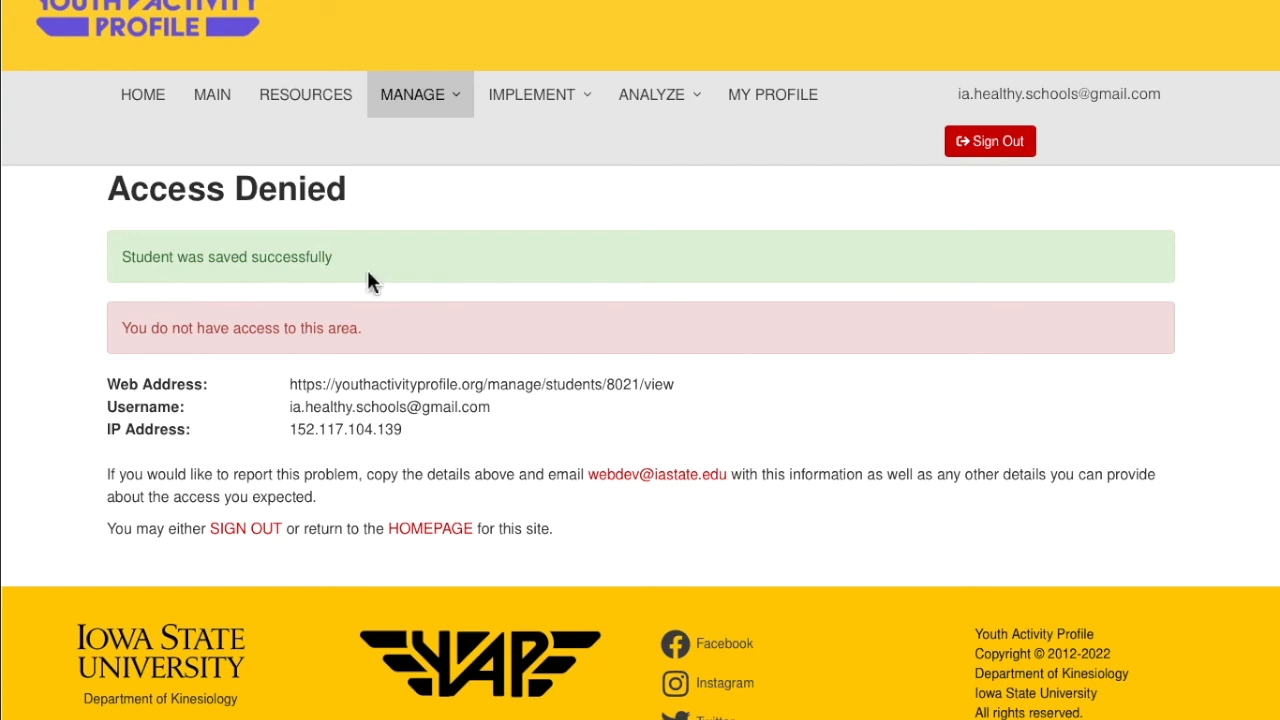
mouse_move(434, 192)
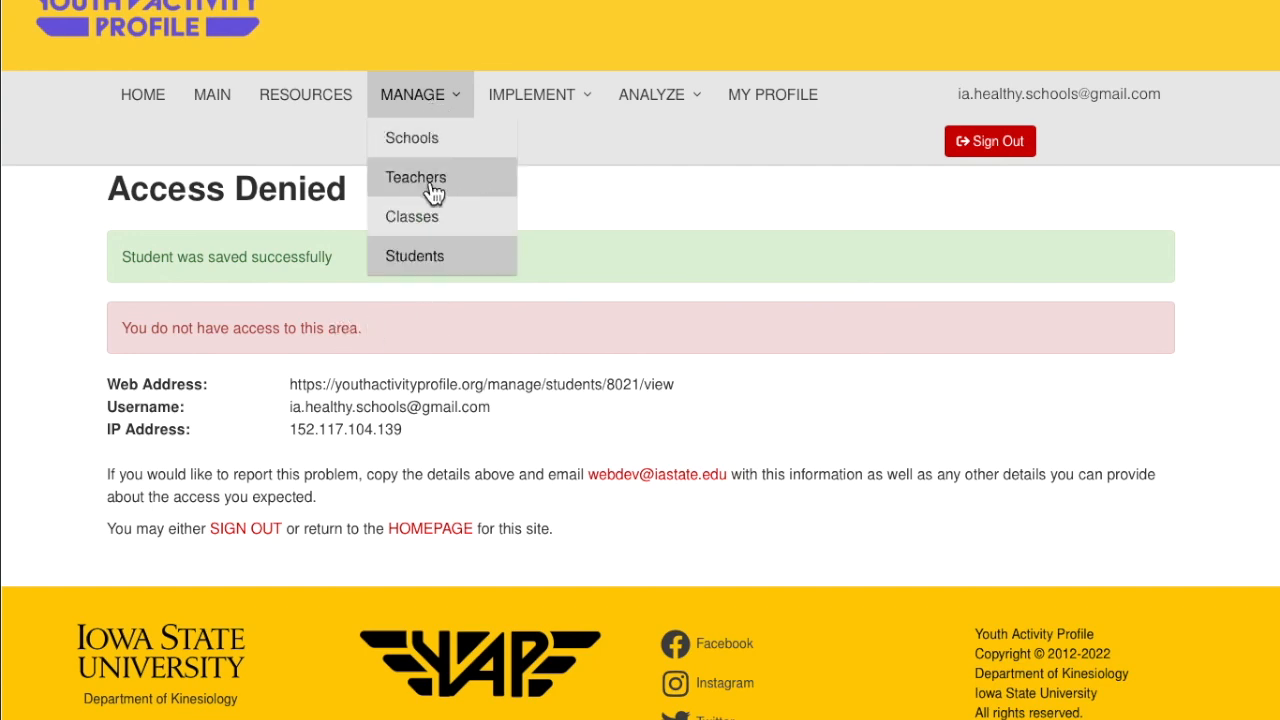
Open Ms. Fitnesse's Class from the Students page and review its eight enrolled students
left_click(430, 268)
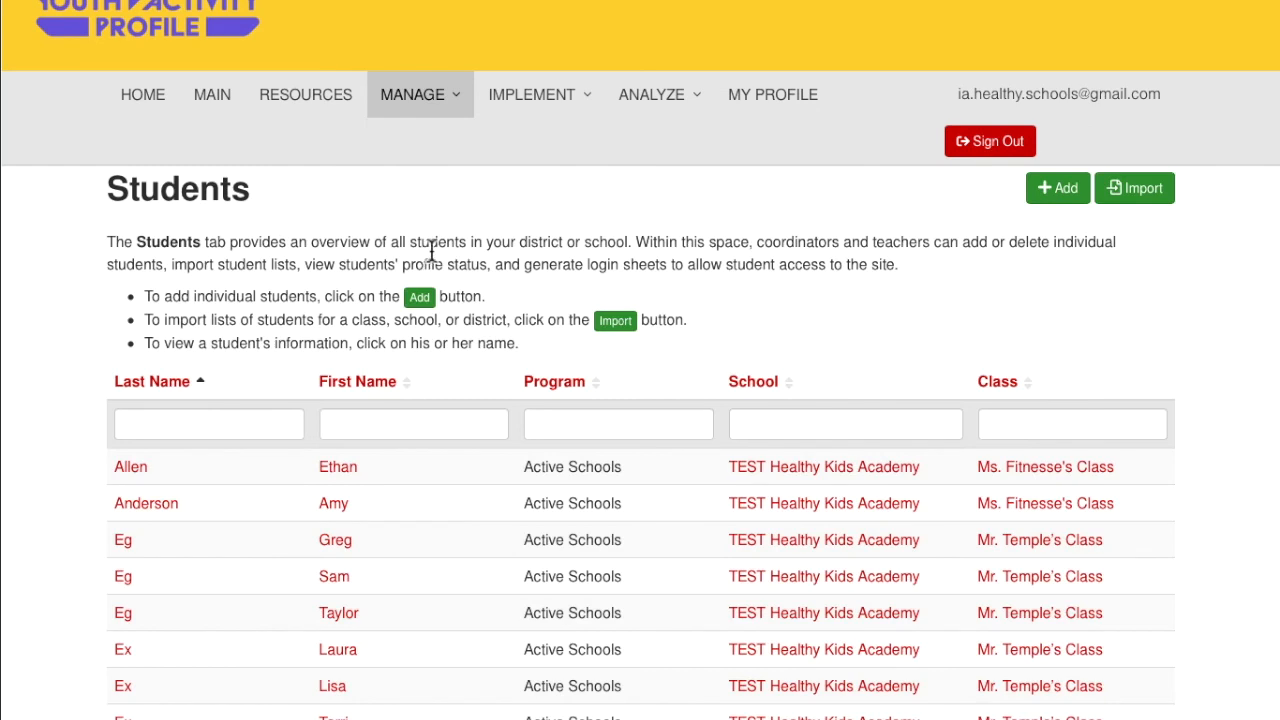
left_click(1058, 475)
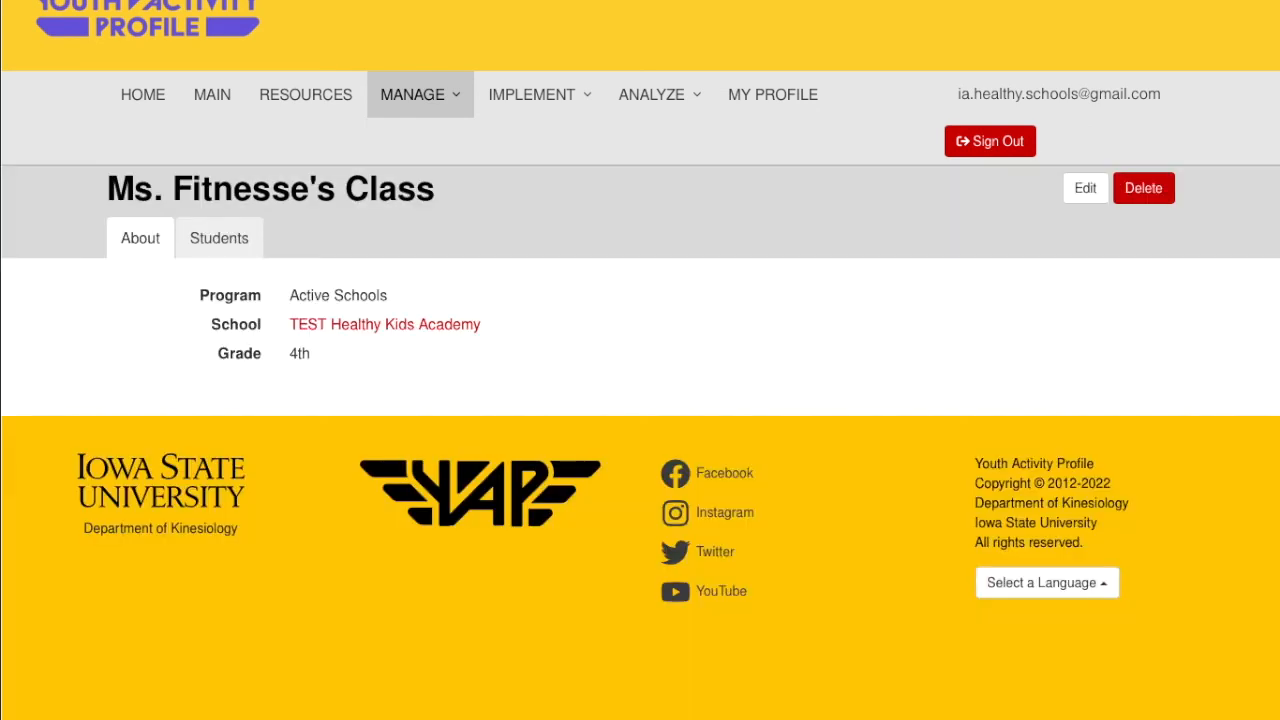
left_click(219, 249)
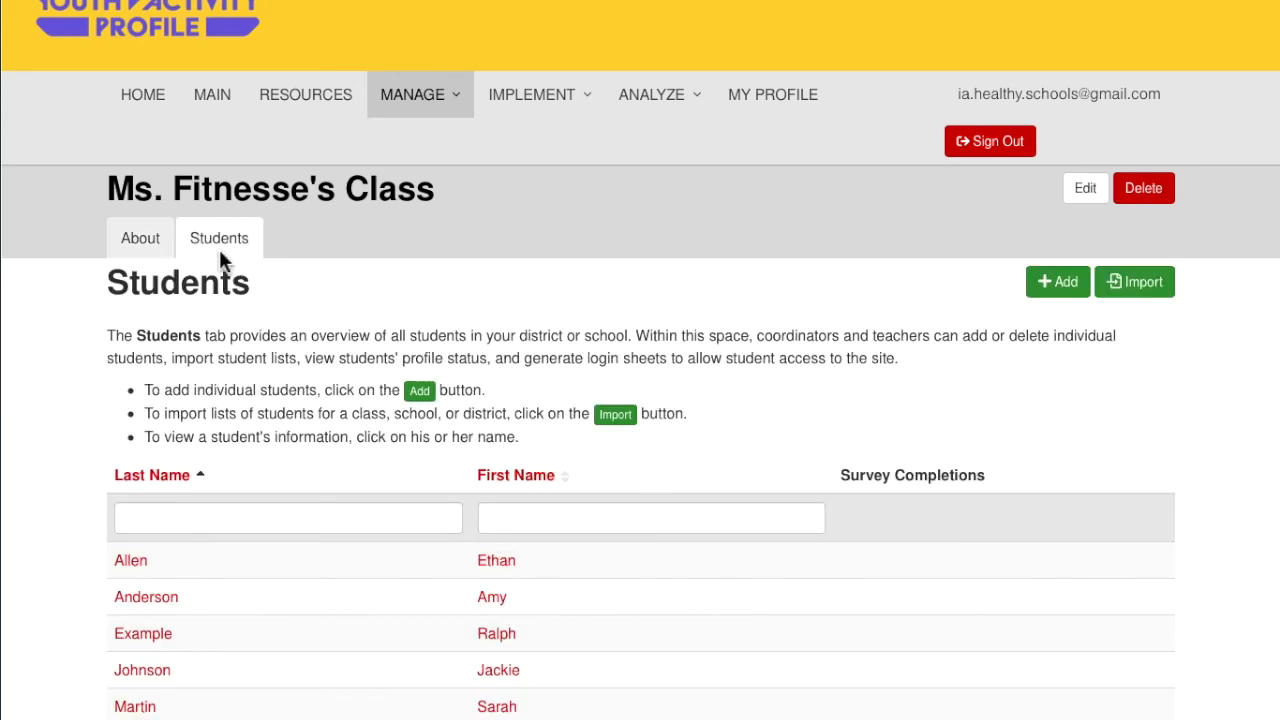
scroll(740, 333, "down", 2)
scroll(740, 333, "down", 1)
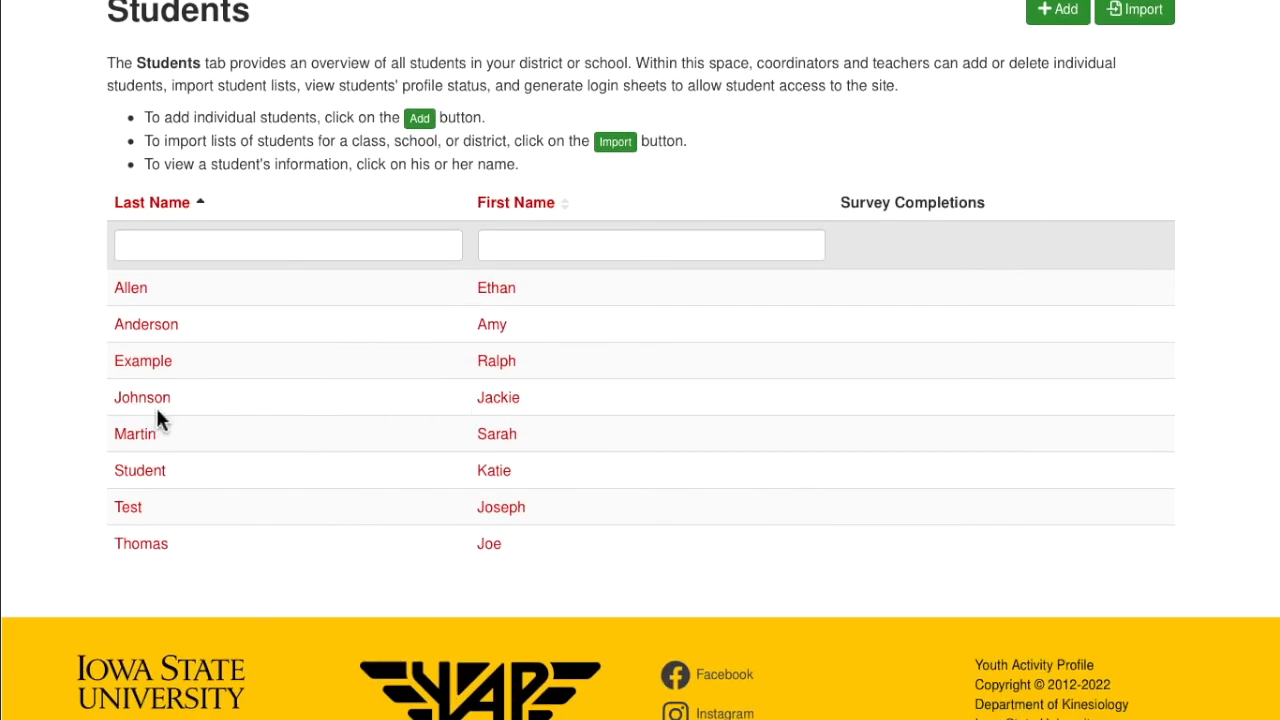
left_click(515, 409)
scroll(669, 431, "up", 3)
scroll(668, 440, "up", 1)
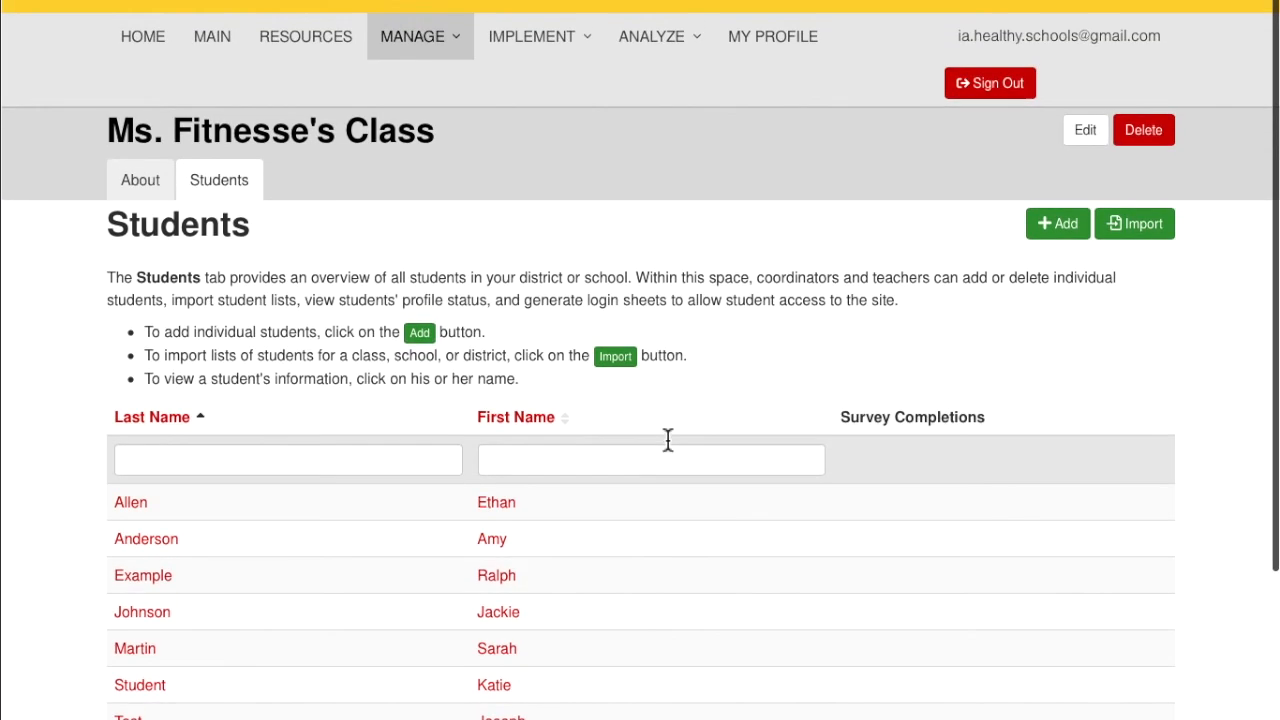